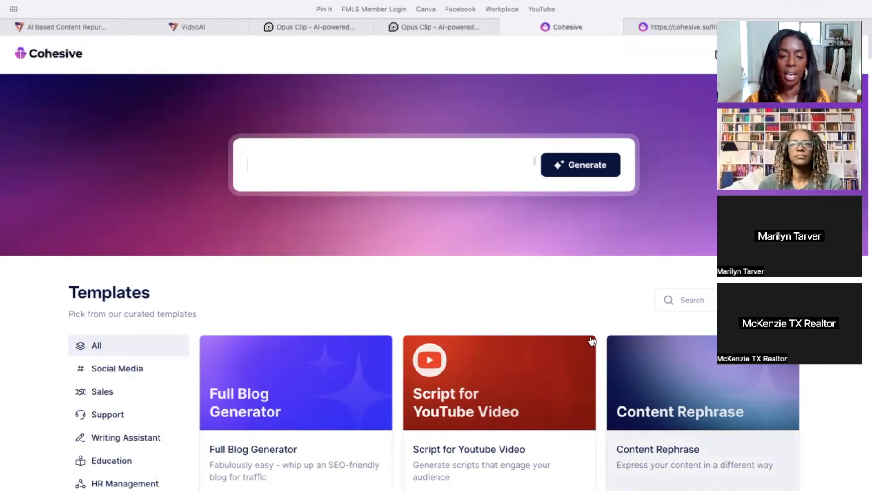
{"action": "scroll", "coordinate": [25, 389], "scroll_direction": "down", "scroll_amount": 3}
{"action": "scroll", "coordinate": [25, 387], "scroll_direction": "down", "scroll_amount": 1}
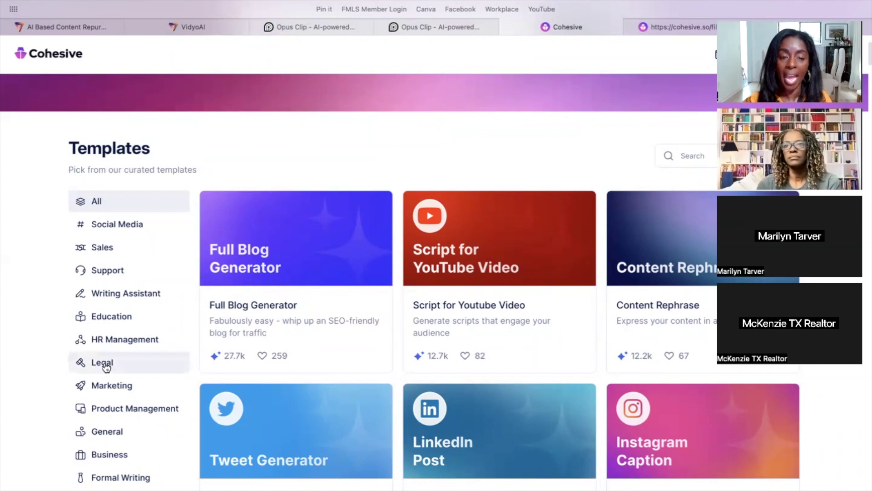
{"action": "scroll", "coordinate": [34, 393], "scroll_direction": "down", "scroll_amount": 1}
{"action": "scroll", "coordinate": [34, 397], "scroll_direction": "down", "scroll_amount": 3}
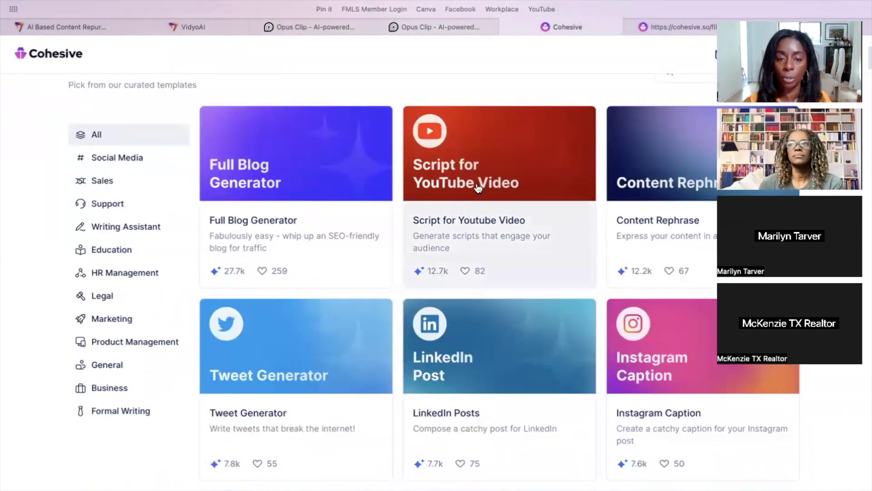
{"action": "scroll", "coordinate": [337, 314], "scroll_direction": "down", "scroll_amount": 3}
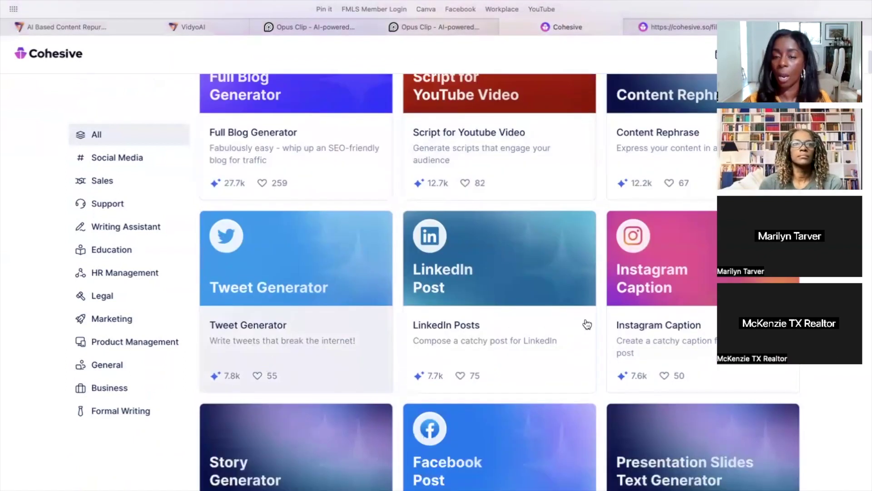
{"action": "scroll", "coordinate": [417, 402], "scroll_direction": "down", "scroll_amount": 3}
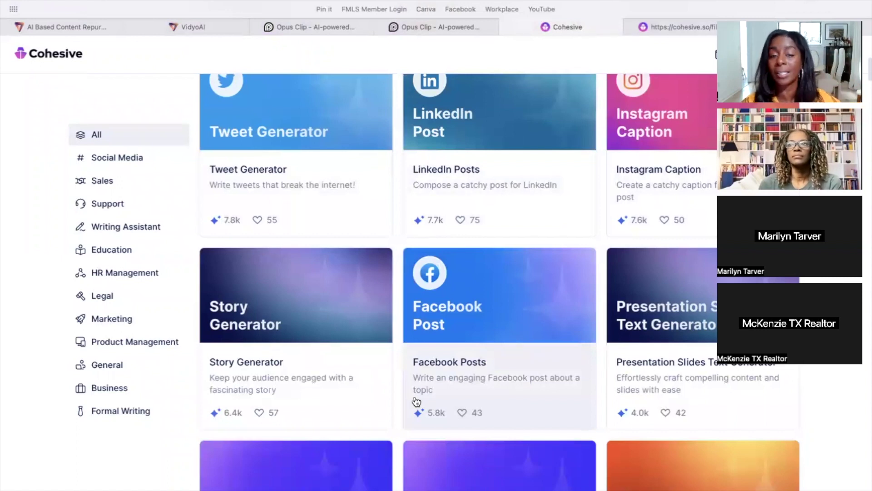
{"action": "scroll", "coordinate": [409, 399], "scroll_direction": "down", "scroll_amount": 3}
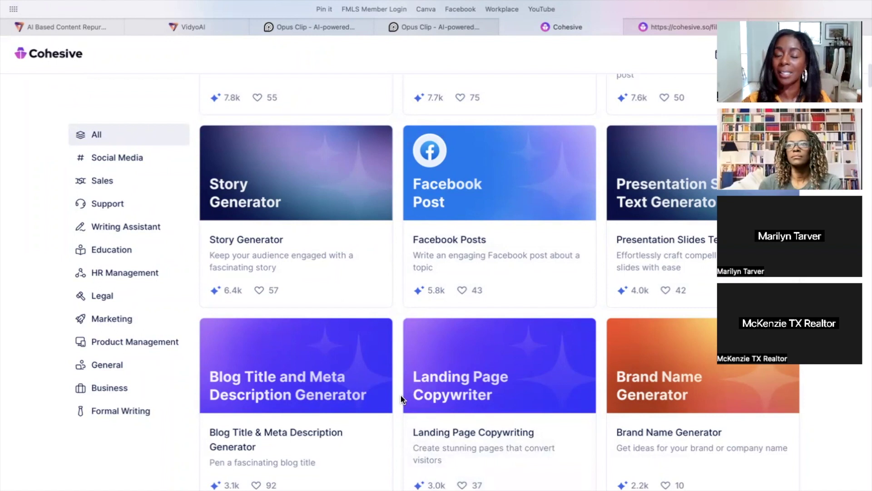
{"action": "scroll", "coordinate": [109, 453], "scroll_direction": "down", "scroll_amount": 2}
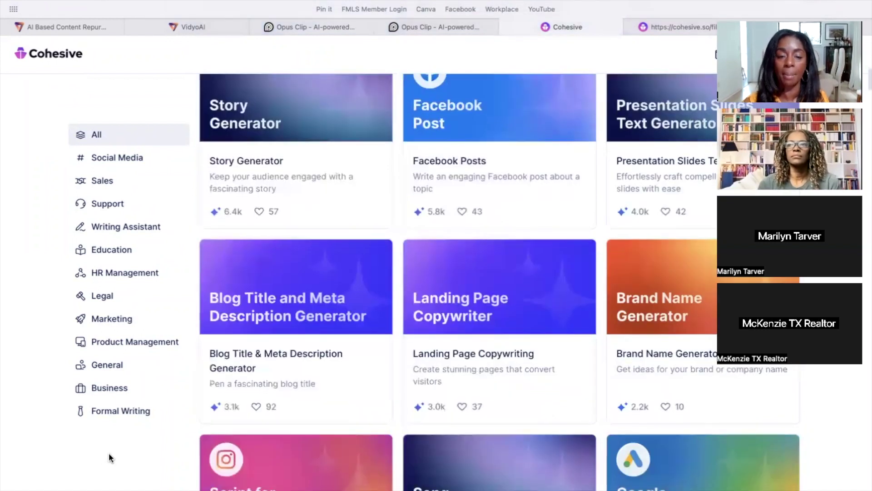
{"action": "scroll", "coordinate": [109, 454], "scroll_direction": "down", "scroll_amount": 5}
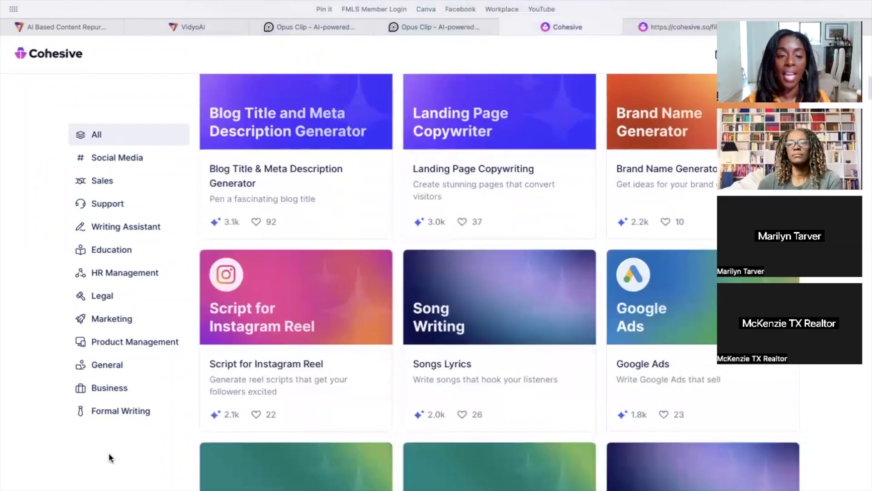
{"action": "scroll", "coordinate": [108, 453], "scroll_direction": "down", "scroll_amount": 3}
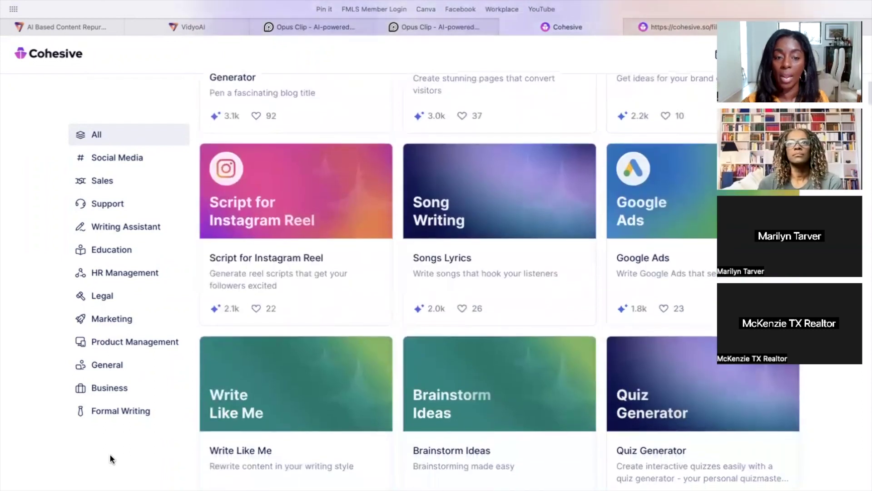
{"action": "scroll", "coordinate": [110, 459], "scroll_direction": "down", "scroll_amount": 2}
{"action": "scroll", "coordinate": [110, 459], "scroll_direction": "down", "scroll_amount": 2}
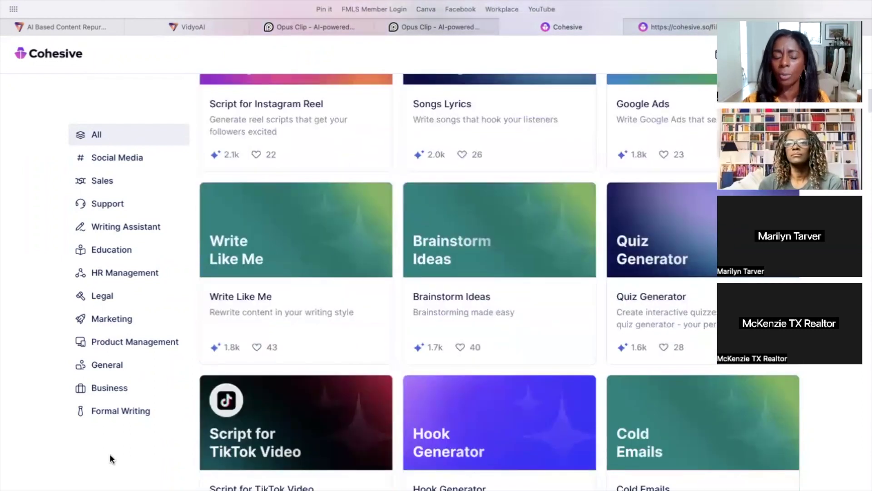
{"action": "scroll", "coordinate": [111, 459], "scroll_direction": "down", "scroll_amount": 4}
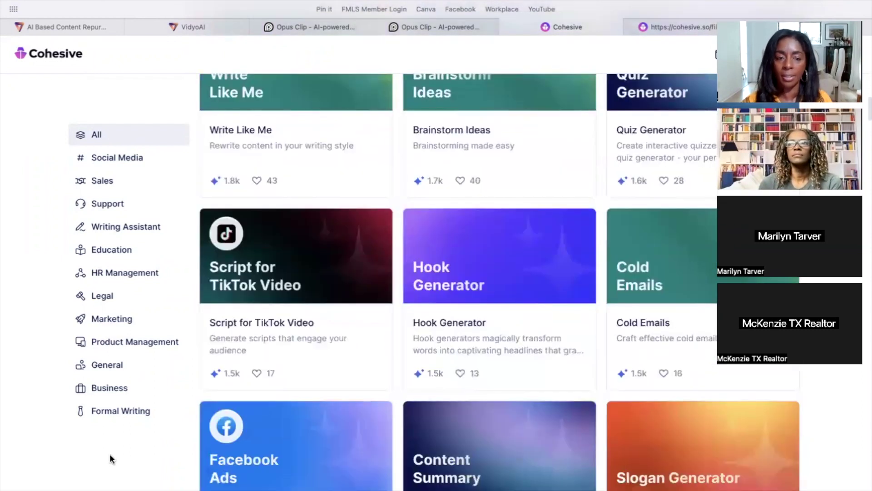
{"action": "scroll", "coordinate": [110, 459], "scroll_direction": "down", "scroll_amount": 2}
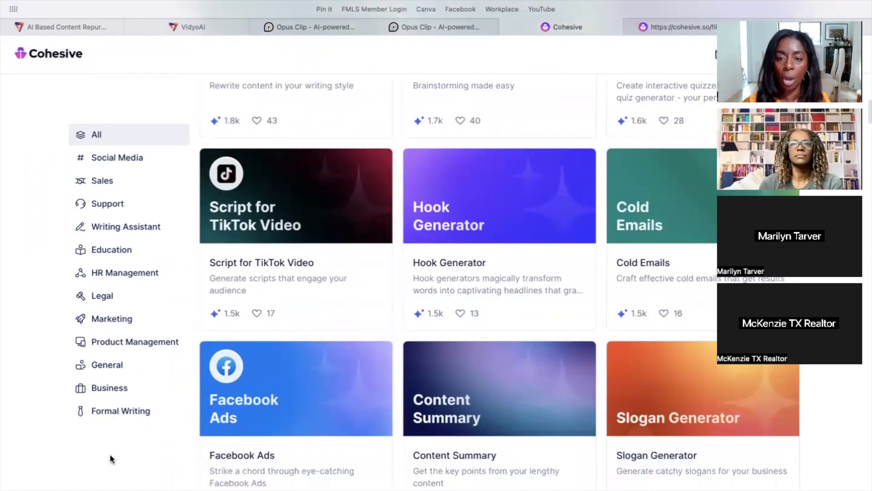
{"action": "scroll", "coordinate": [110, 459], "scroll_direction": "down", "scroll_amount": 3}
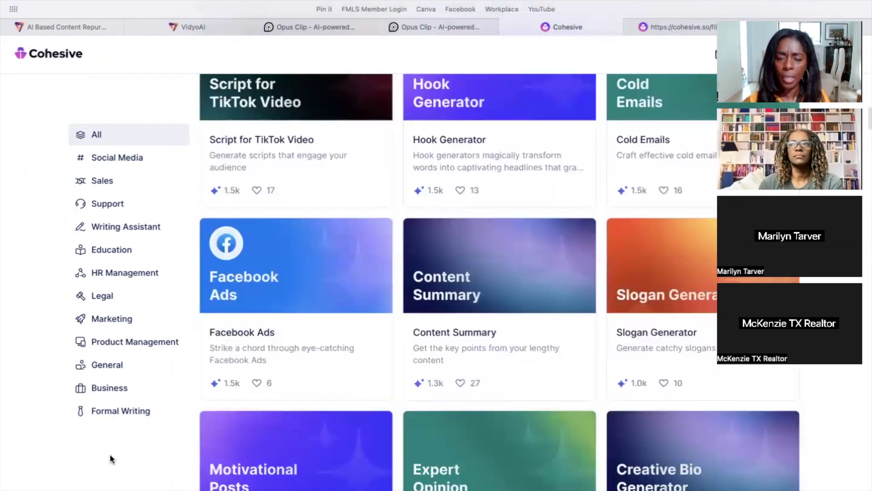
{"action": "scroll", "coordinate": [111, 459], "scroll_direction": "down", "scroll_amount": 5}
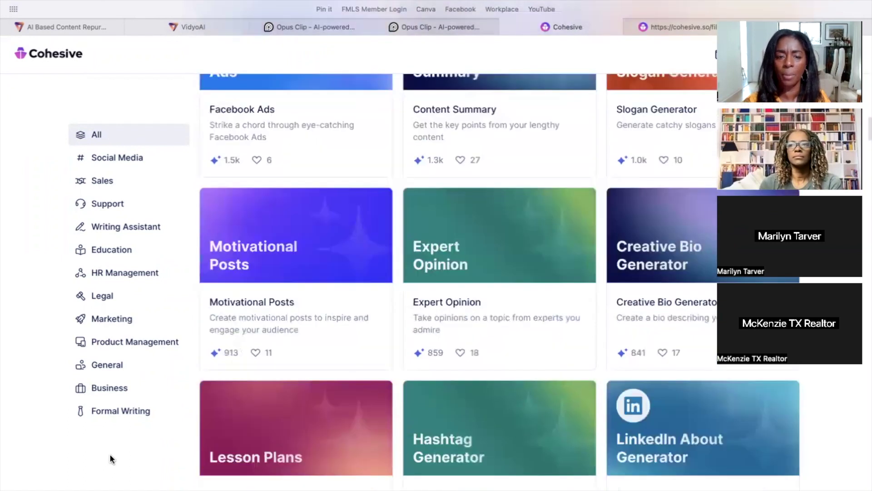
{"action": "scroll", "coordinate": [110, 459], "scroll_direction": "down", "scroll_amount": 6}
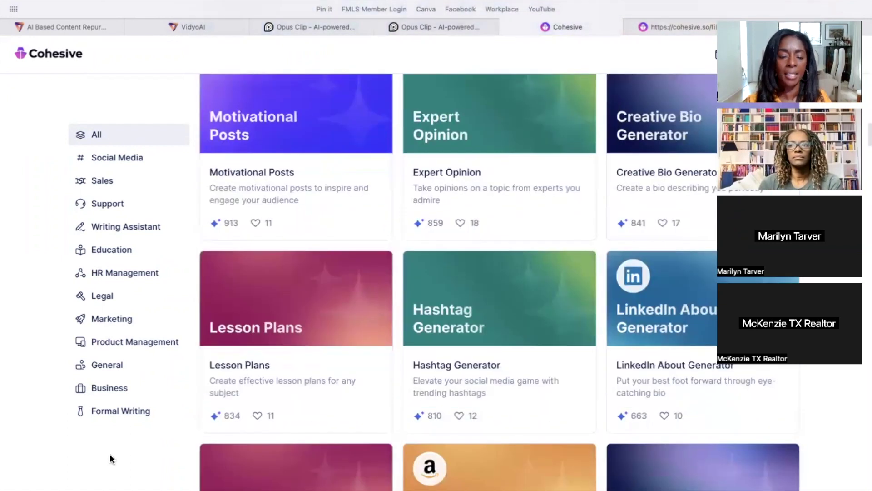
{"action": "scroll", "coordinate": [110, 459], "scroll_direction": "down", "scroll_amount": 3}
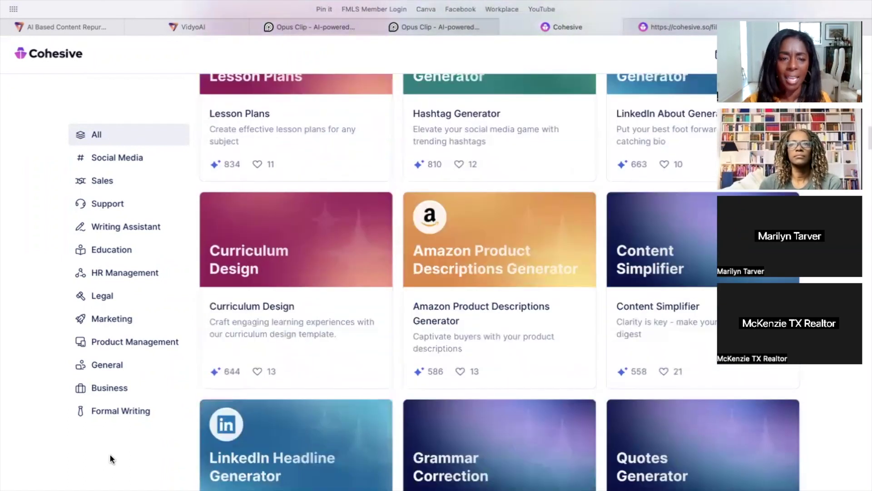
{"action": "scroll", "coordinate": [110, 459], "scroll_direction": "down", "scroll_amount": 4}
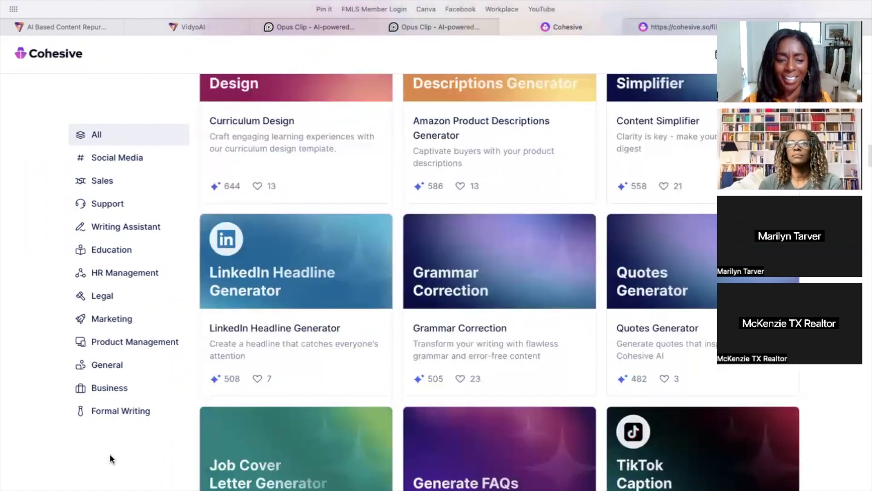
{"action": "scroll", "coordinate": [111, 458], "scroll_direction": "down", "scroll_amount": 4}
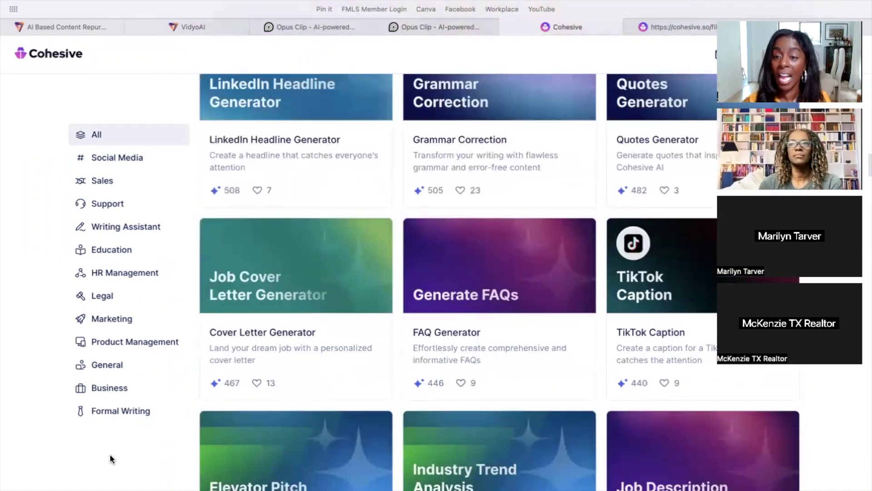
{"action": "scroll", "coordinate": [110, 458], "scroll_direction": "down", "scroll_amount": 4}
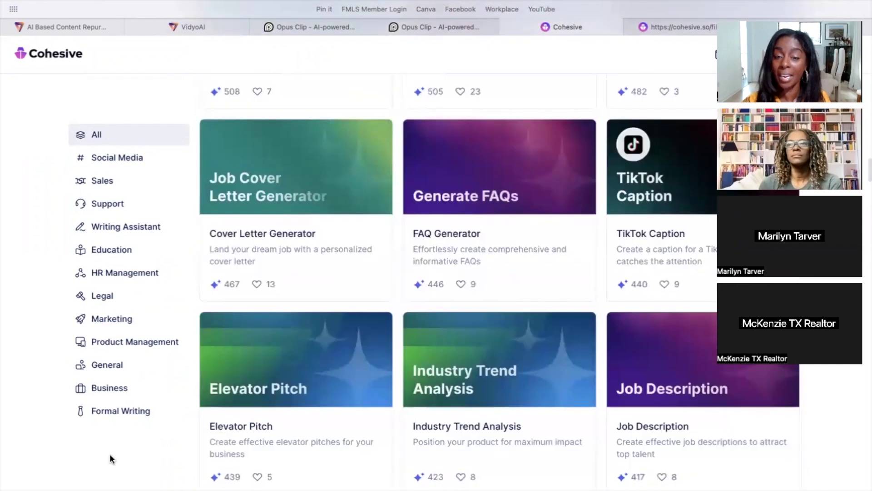
{"action": "scroll", "coordinate": [111, 459], "scroll_direction": "down", "scroll_amount": 3}
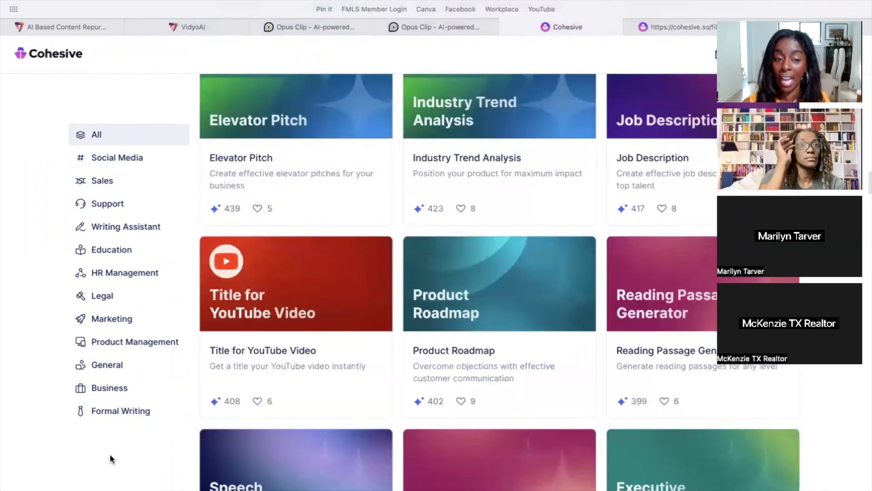
{"action": "scroll", "coordinate": [111, 459], "scroll_direction": "down", "scroll_amount": 5}
{"action": "scroll", "coordinate": [110, 459], "scroll_direction": "down", "scroll_amount": 2}
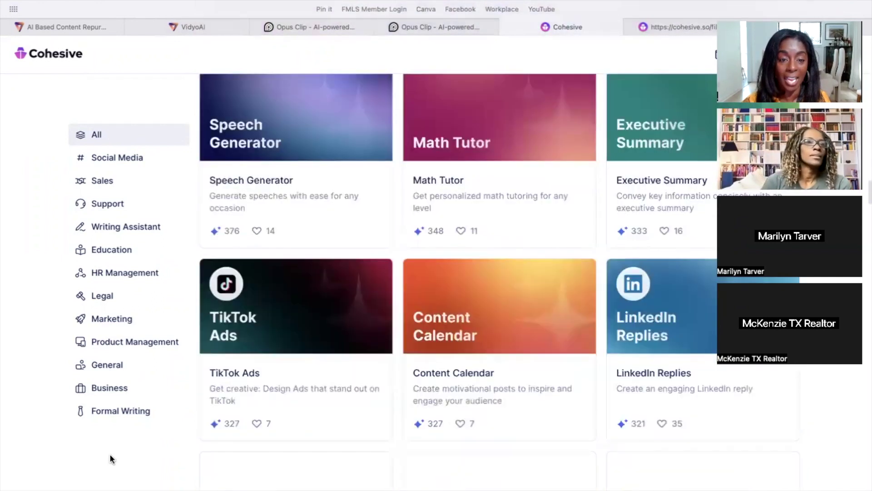
{"action": "scroll", "coordinate": [110, 459], "scroll_direction": "down", "scroll_amount": 4}
{"action": "scroll", "coordinate": [110, 459], "scroll_direction": "down", "scroll_amount": 3}
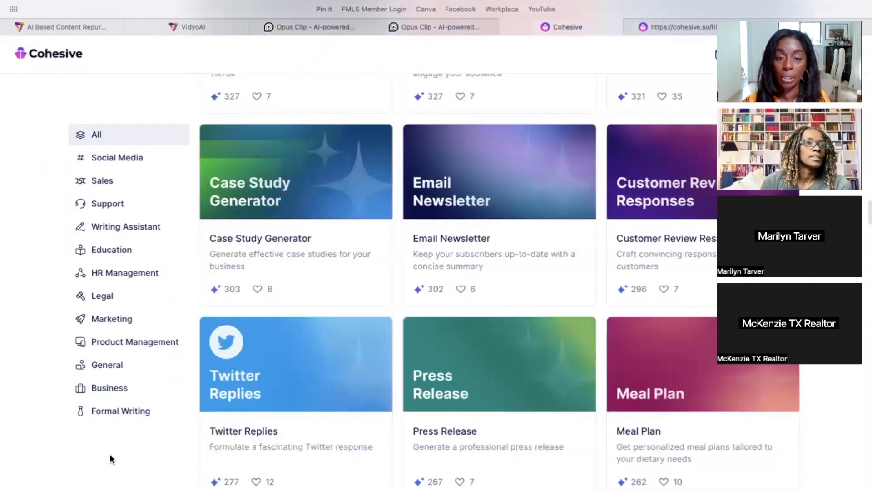
{"action": "scroll", "coordinate": [110, 459], "scroll_direction": "up", "scroll_amount": 6}
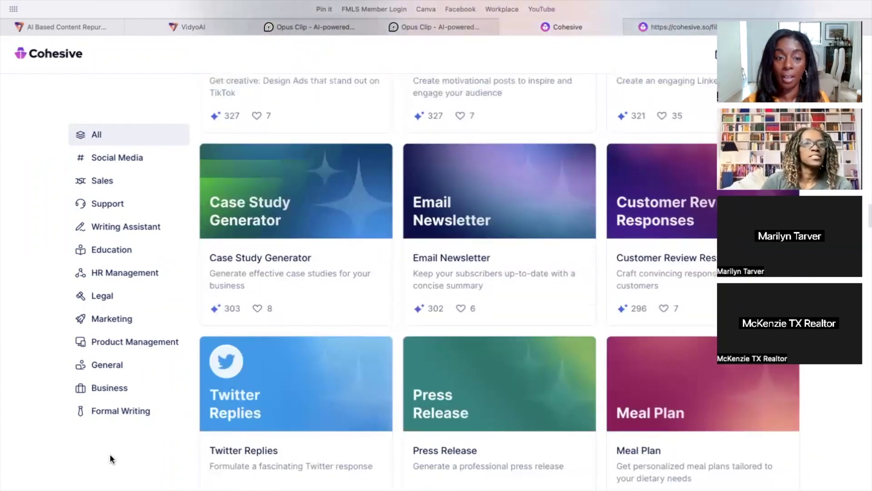
{"action": "scroll", "coordinate": [110, 459], "scroll_direction": "up", "scroll_amount": 2}
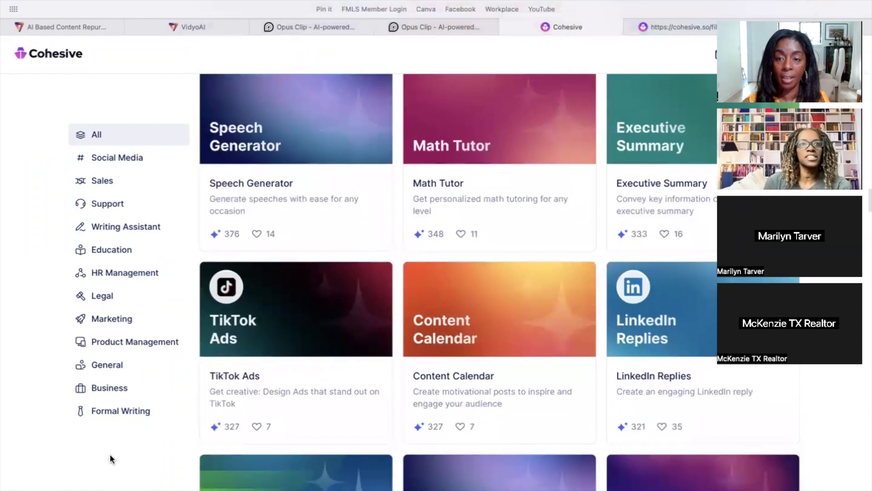
{"action": "scroll", "coordinate": [111, 459], "scroll_direction": "up", "scroll_amount": 7}
{"action": "scroll", "coordinate": [110, 459], "scroll_direction": "down", "scroll_amount": 4}
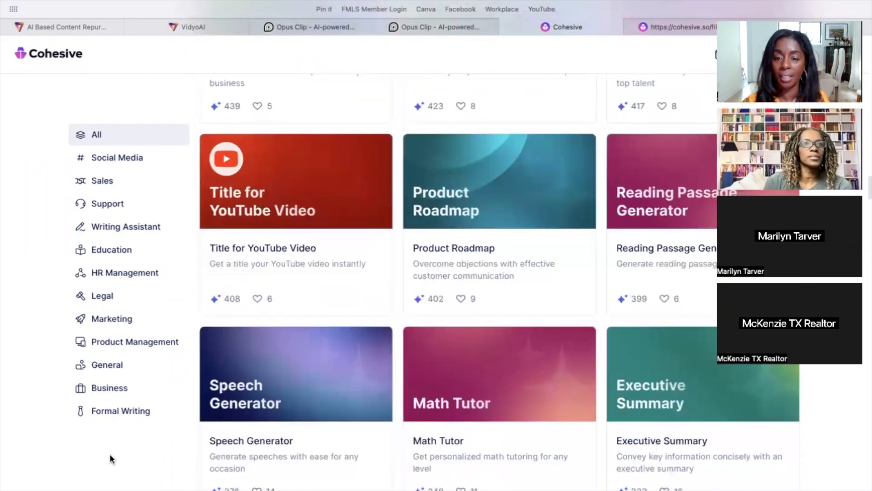
{"action": "scroll", "coordinate": [111, 459], "scroll_direction": "down", "scroll_amount": 7}
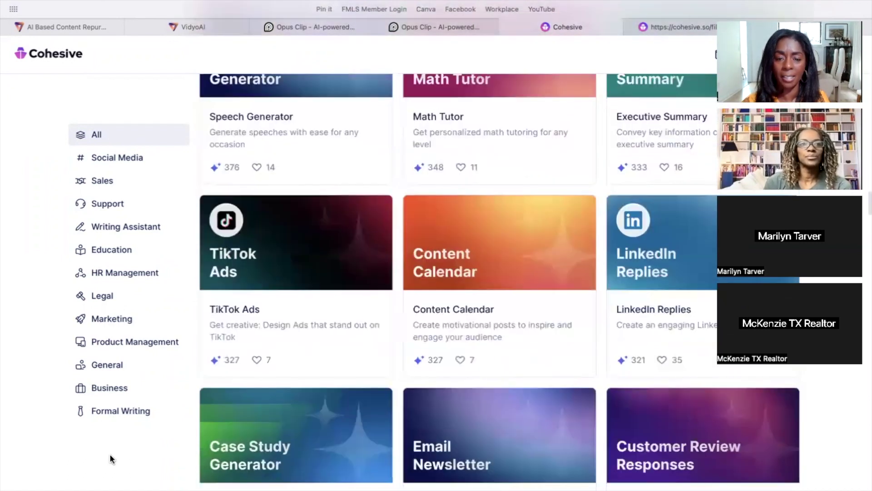
{"action": "scroll", "coordinate": [110, 459], "scroll_direction": "down", "scroll_amount": 4}
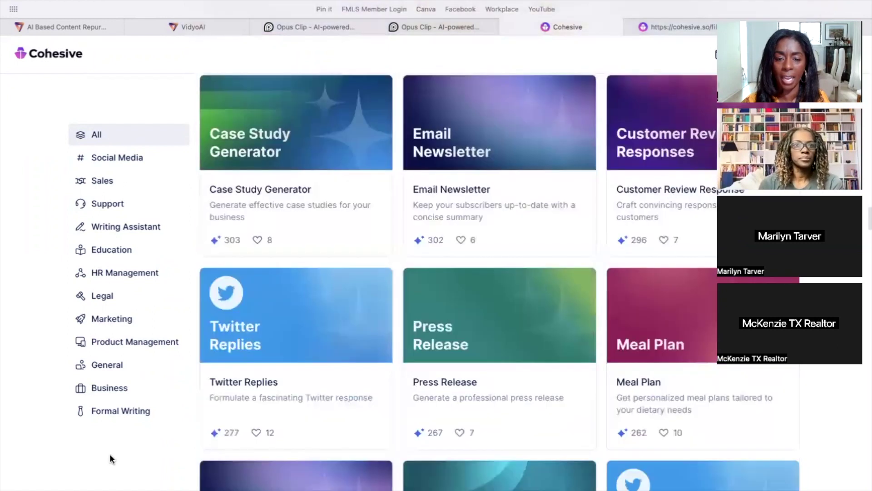
{"action": "scroll", "coordinate": [111, 459], "scroll_direction": "down", "scroll_amount": 5}
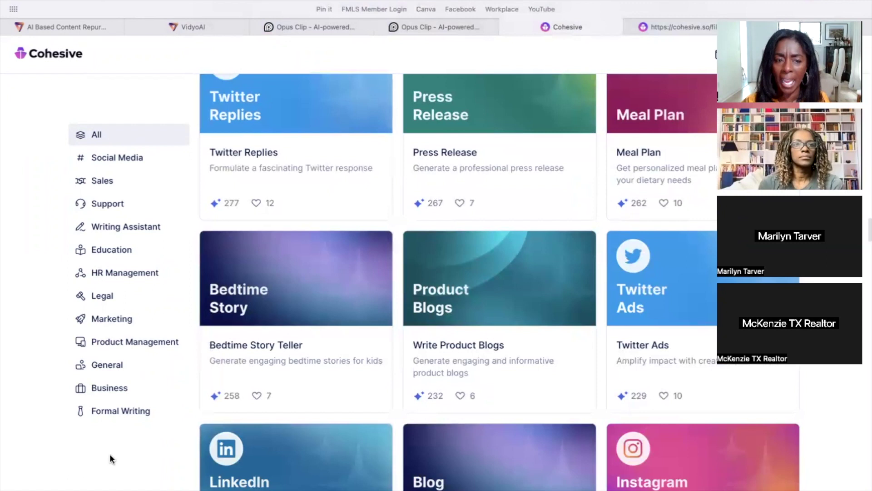
{"action": "scroll", "coordinate": [110, 459], "scroll_direction": "down", "scroll_amount": 6}
{"action": "scroll", "coordinate": [115, 486], "scroll_direction": "down", "scroll_amount": 8}
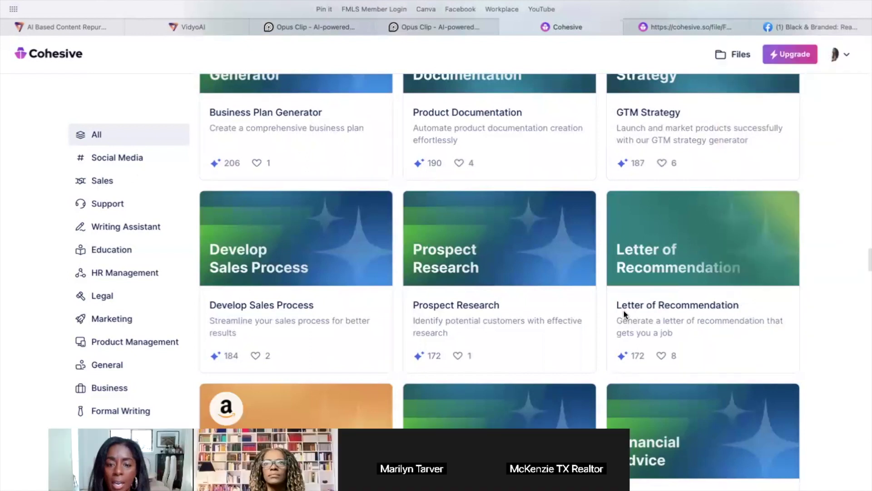
{"action": "scroll", "coordinate": [827, 302], "scroll_direction": "down", "scroll_amount": 4}
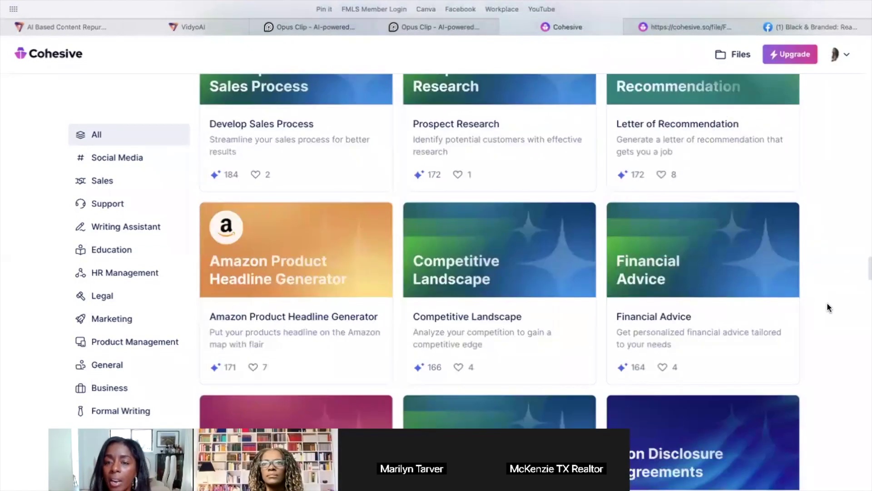
{"action": "scroll", "coordinate": [822, 311], "scroll_direction": "down", "scroll_amount": 1}
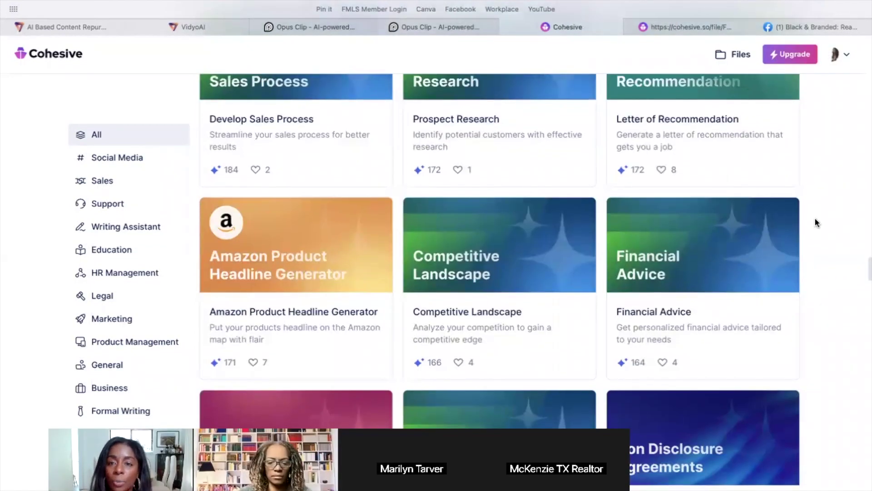
Open the Atlanta neighborhoods script and read its twelve timed shots down to the hashtagged video description
{"action": "left_click", "coordinate": [702, 27]}
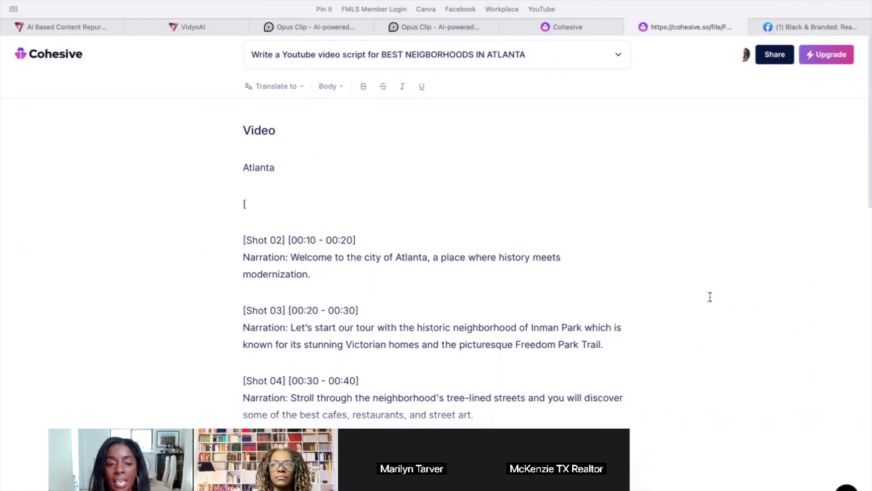
{"action": "scroll", "coordinate": [715, 338], "scroll_direction": "down", "scroll_amount": 1}
{"action": "scroll", "coordinate": [714, 338], "scroll_direction": "down", "scroll_amount": 3}
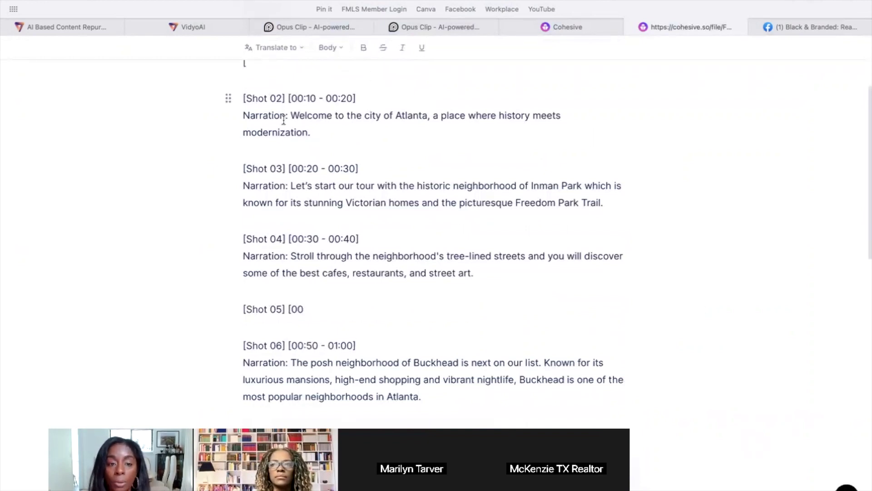
{"action": "scroll", "coordinate": [712, 290], "scroll_direction": "down", "scroll_amount": 1}
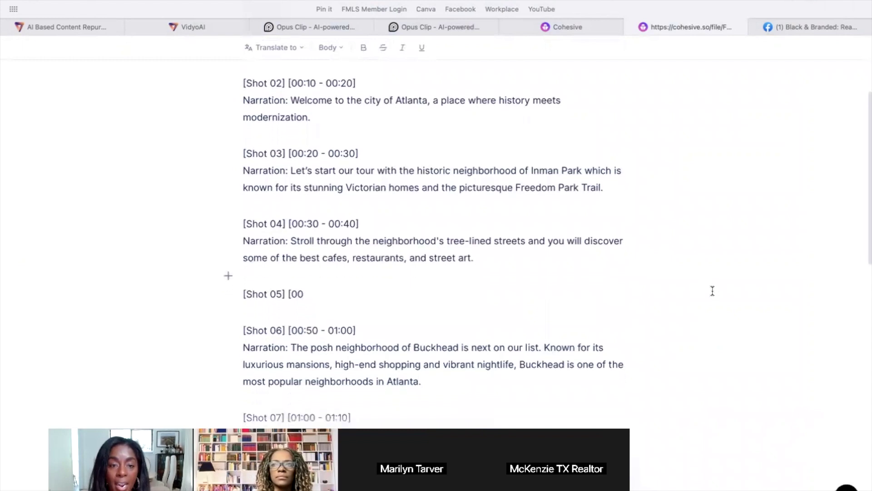
{"action": "scroll", "coordinate": [712, 291], "scroll_direction": "down", "scroll_amount": 2}
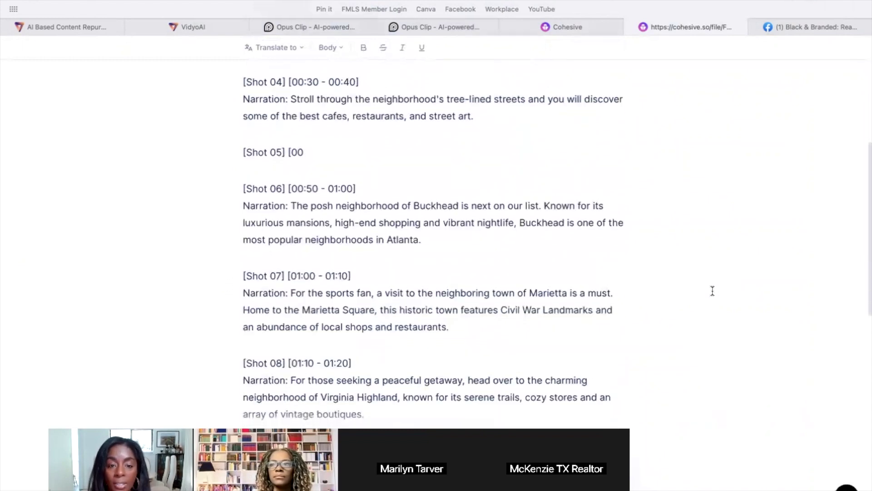
{"action": "scroll", "coordinate": [713, 291], "scroll_direction": "down", "scroll_amount": 2}
{"action": "scroll", "coordinate": [712, 291], "scroll_direction": "down", "scroll_amount": 1}
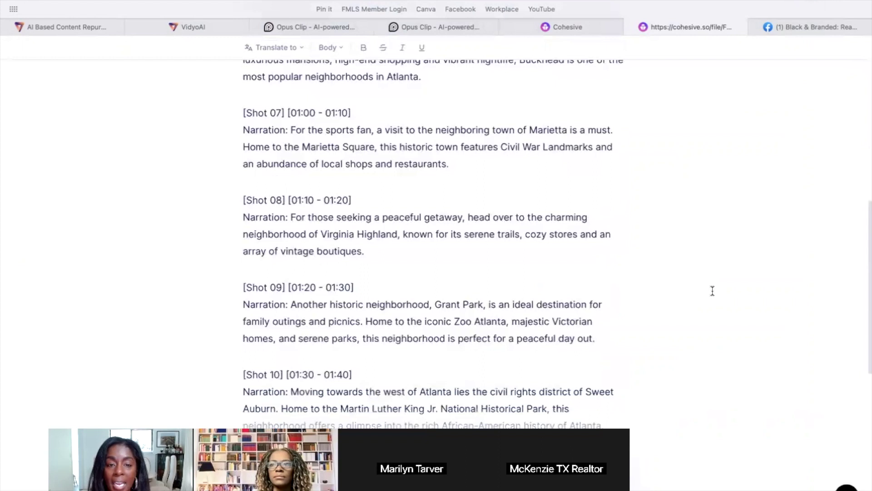
{"action": "scroll", "coordinate": [713, 290], "scroll_direction": "down", "scroll_amount": 6}
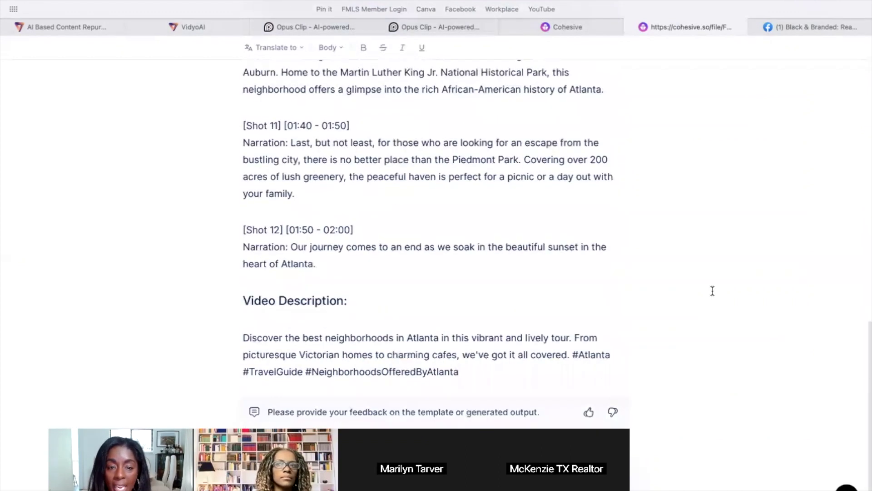
{"action": "scroll", "coordinate": [713, 291], "scroll_direction": "down", "scroll_amount": 1}
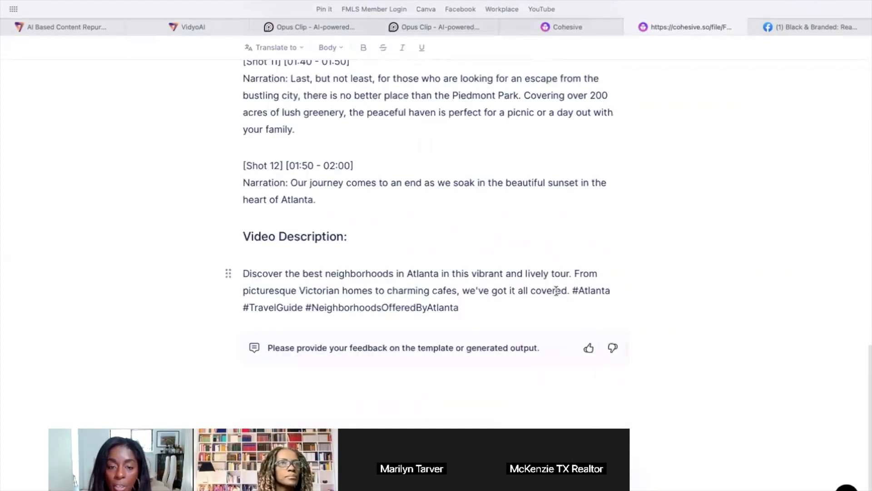
{"action": "scroll", "coordinate": [745, 292], "scroll_direction": "up", "scroll_amount": 10}
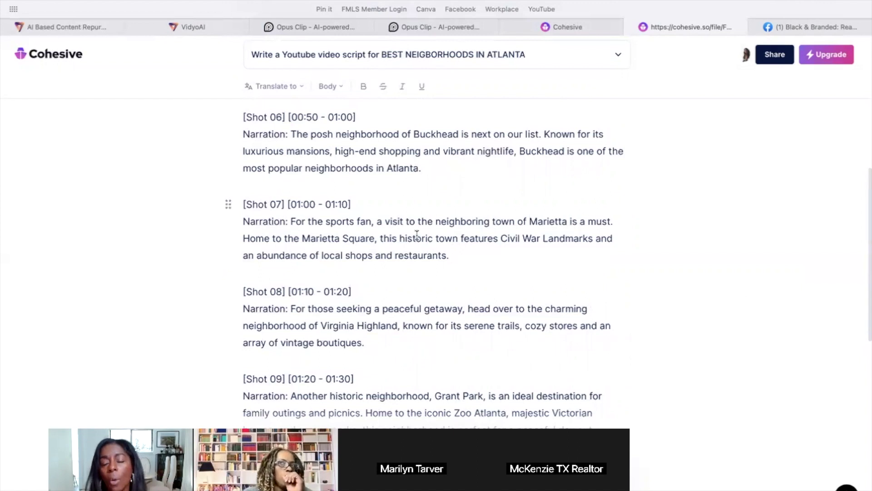
{"action": "scroll", "coordinate": [635, 220], "scroll_direction": "up", "scroll_amount": 8}
{"action": "scroll", "coordinate": [638, 220], "scroll_direction": "down", "scroll_amount": 4}
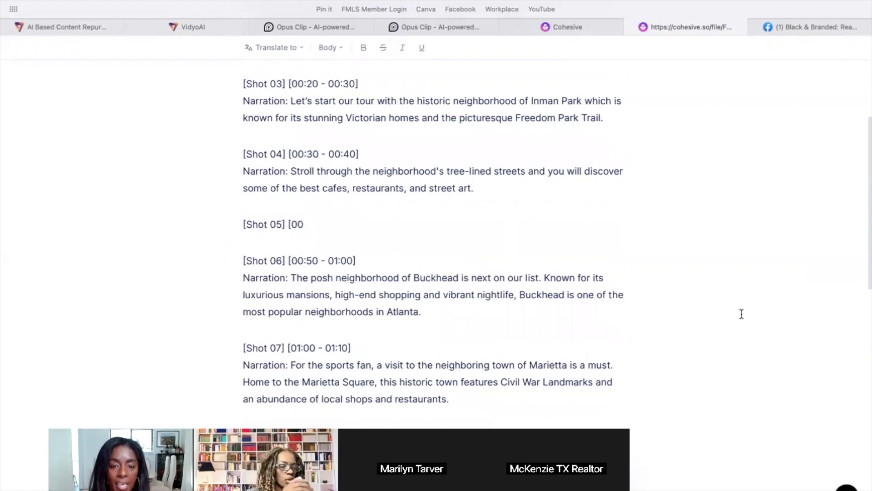
{"action": "scroll", "coordinate": [740, 312], "scroll_direction": "down", "scroll_amount": 1}
{"action": "scroll", "coordinate": [763, 306], "scroll_direction": "down", "scroll_amount": 2}
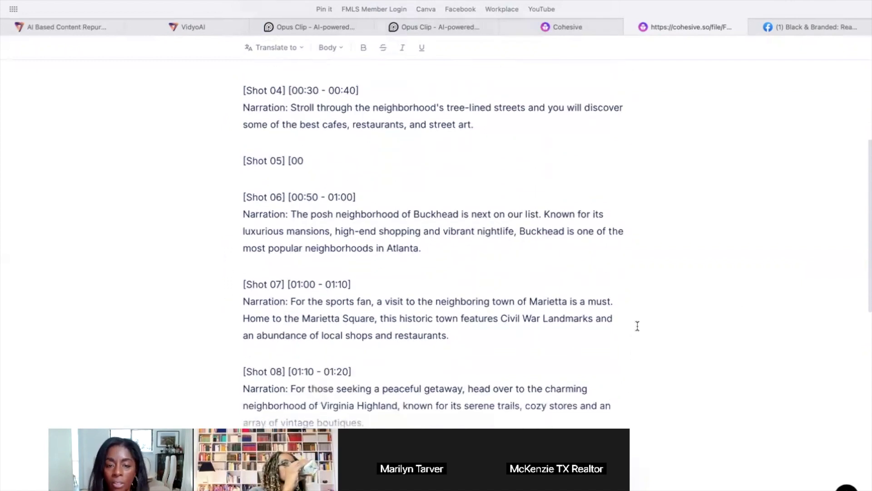
{"action": "scroll", "coordinate": [754, 293], "scroll_direction": "down", "scroll_amount": 10}
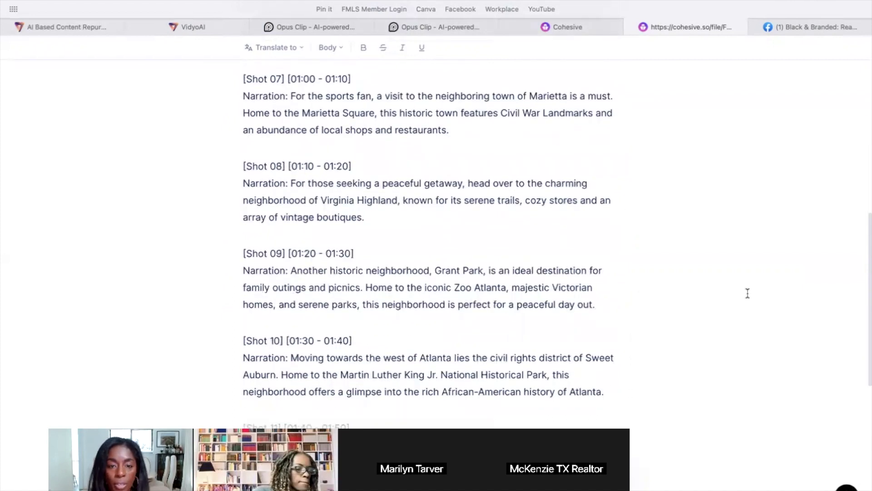
{"action": "scroll", "coordinate": [647, 282], "scroll_direction": "down", "scroll_amount": 1}
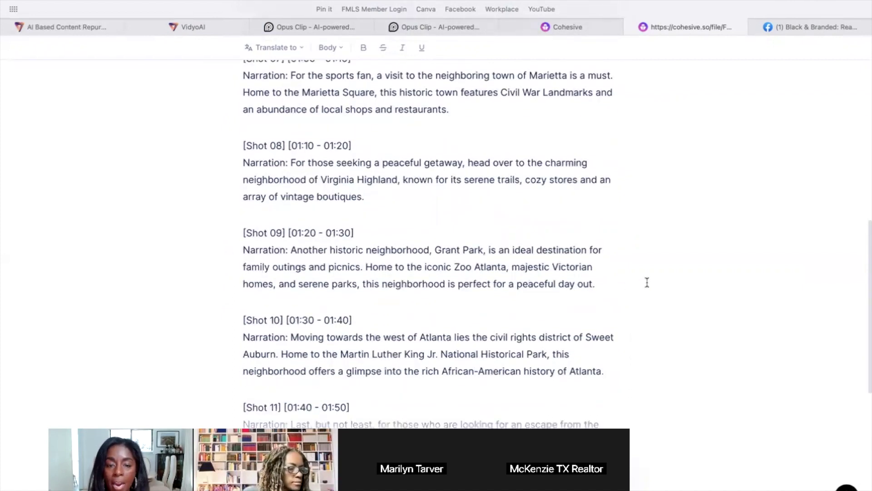
{"action": "scroll", "coordinate": [647, 282], "scroll_direction": "down", "scroll_amount": 1}
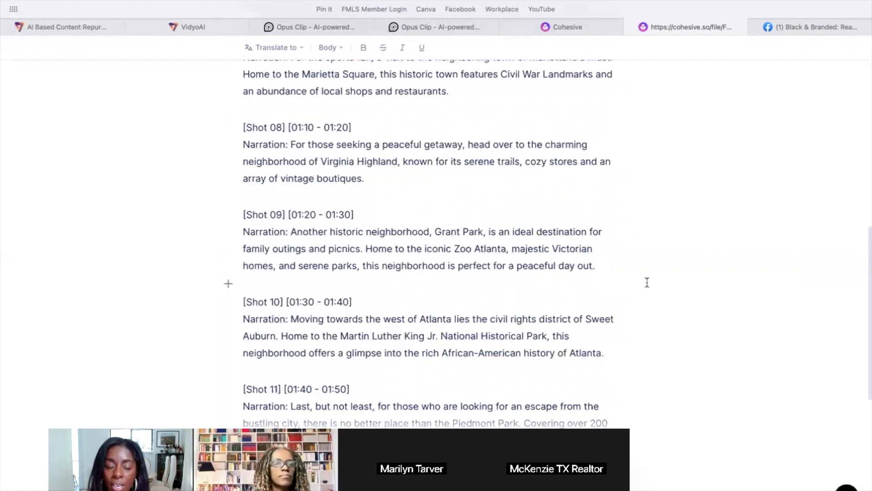
{"action": "scroll", "coordinate": [647, 282], "scroll_direction": "down", "scroll_amount": 15}
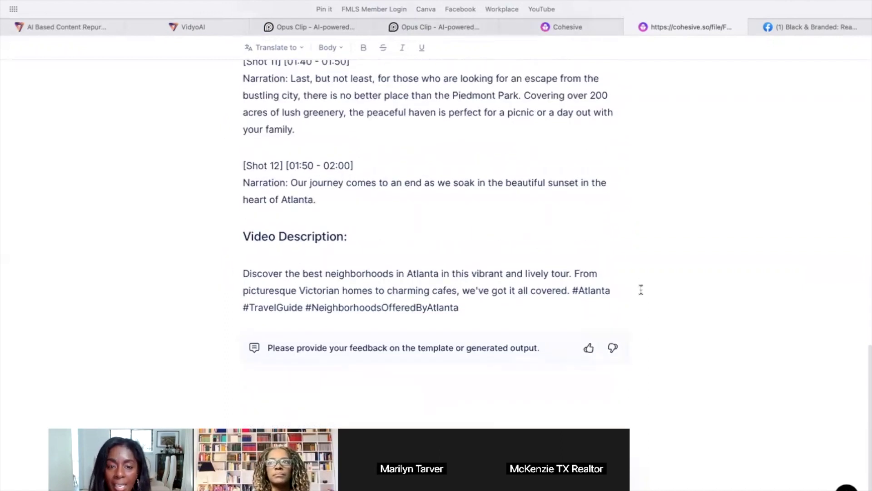
{"action": "scroll", "coordinate": [641, 288], "scroll_direction": "up", "scroll_amount": 20}
{"action": "scroll", "coordinate": [641, 289], "scroll_direction": "down", "scroll_amount": 18}
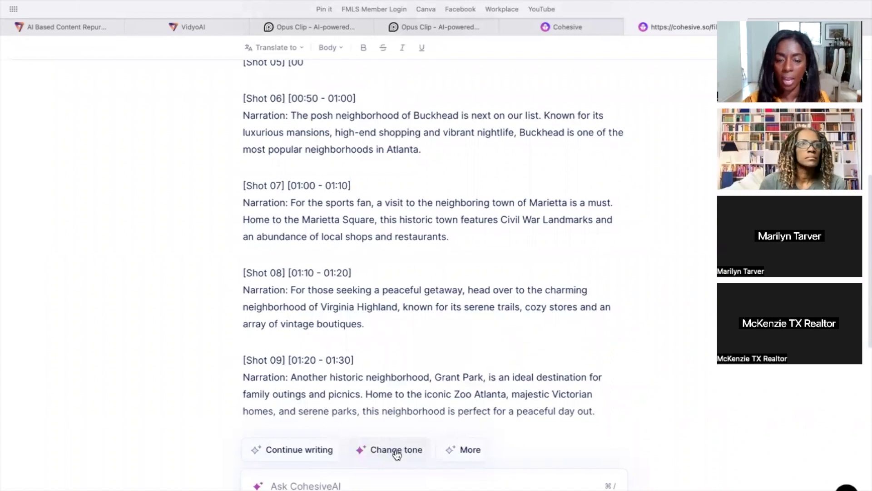
{"action": "left_click", "coordinate": [469, 450]}
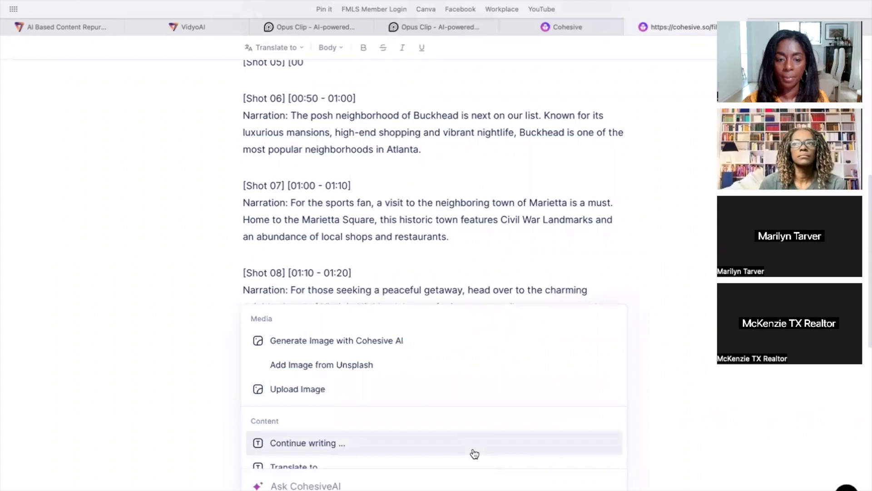
{"action": "scroll", "coordinate": [544, 411], "scroll_direction": "down", "scroll_amount": 3}
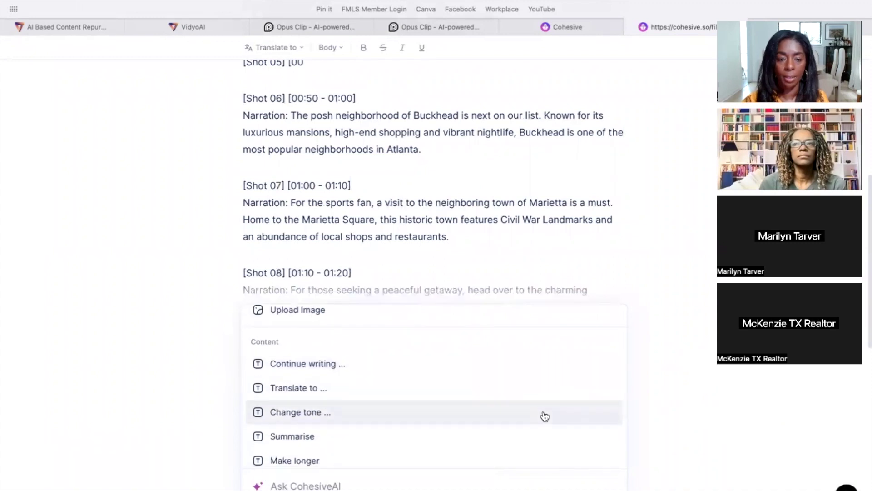
{"action": "scroll", "coordinate": [545, 416], "scroll_direction": "down", "scroll_amount": 1}
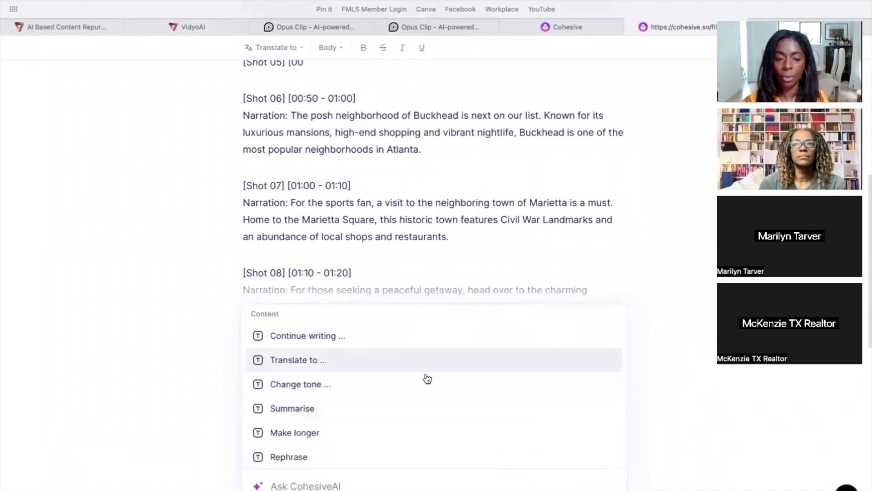
{"action": "scroll", "coordinate": [541, 424], "scroll_direction": "down", "scroll_amount": 1}
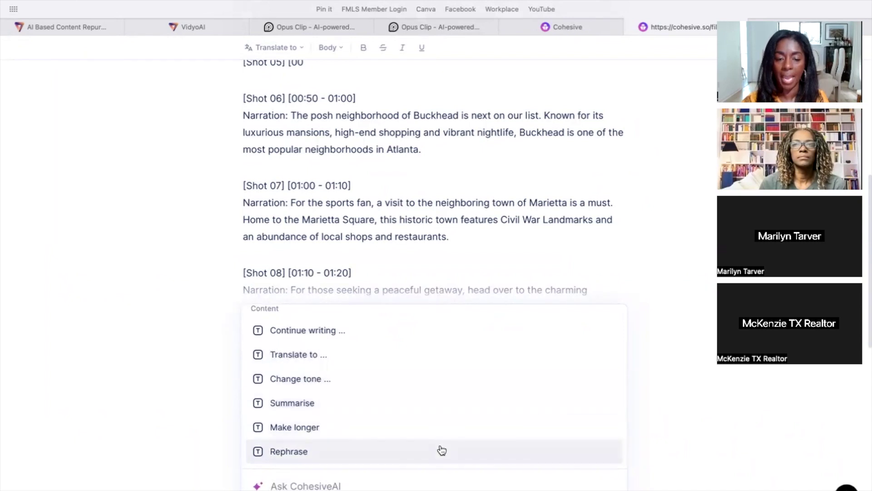
{"action": "scroll", "coordinate": [440, 447], "scroll_direction": "up", "scroll_amount": 3}
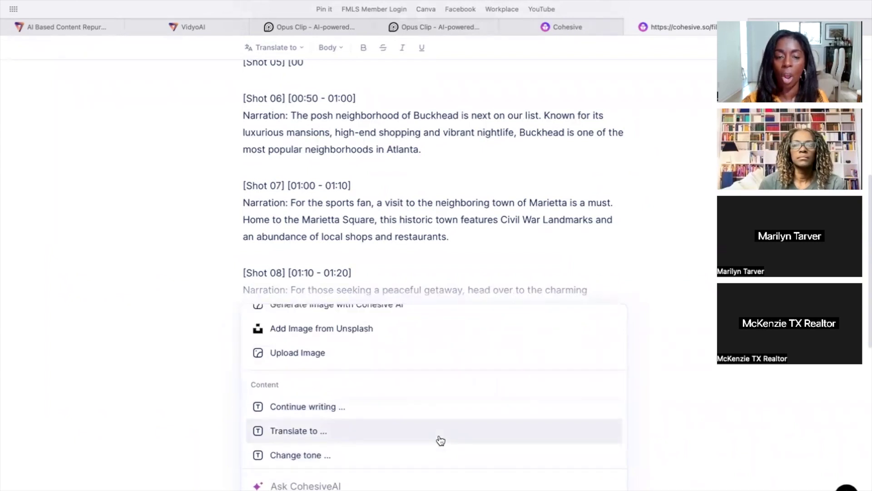
{"action": "scroll", "coordinate": [440, 436], "scroll_direction": "up", "scroll_amount": 1}
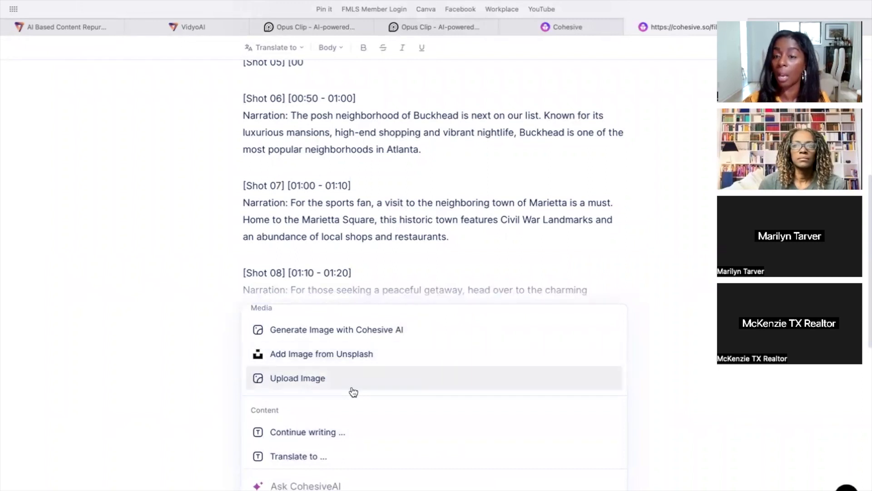
{"action": "left_click", "coordinate": [658, 403]}
{"action": "scroll", "coordinate": [642, 388], "scroll_direction": "up", "scroll_amount": 8}
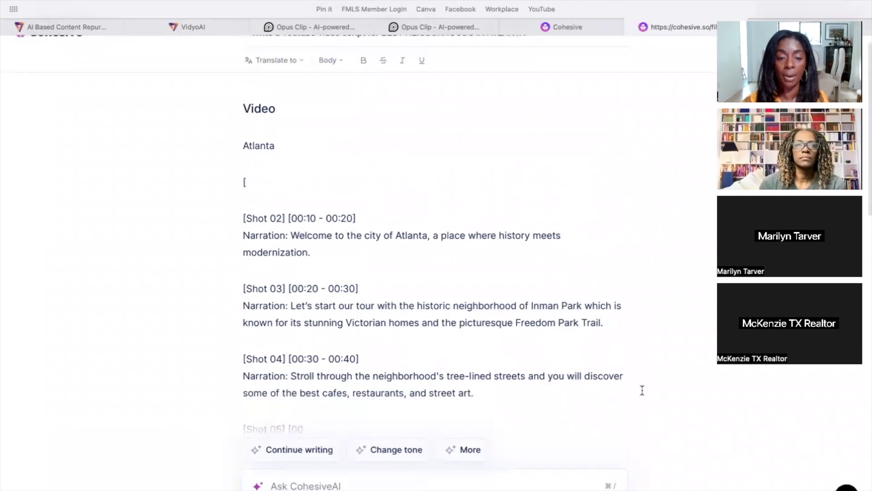
{"action": "left_click", "coordinate": [361, 450]}
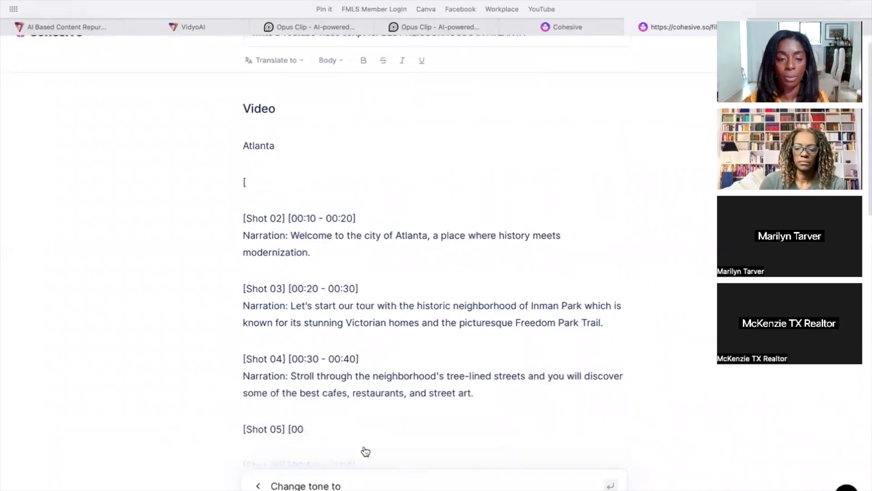
{"action": "scroll", "coordinate": [616, 399], "scroll_direction": "down", "scroll_amount": 5}
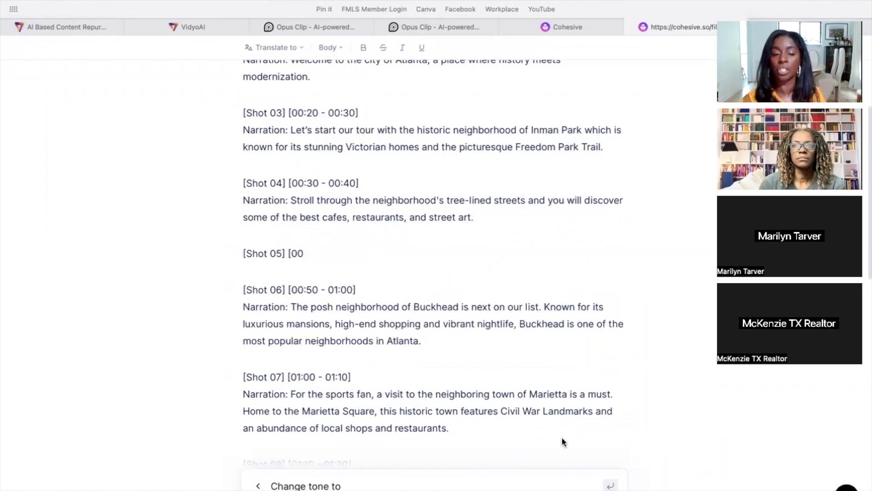
{"action": "scroll", "coordinate": [563, 442], "scroll_direction": "down", "scroll_amount": 3}
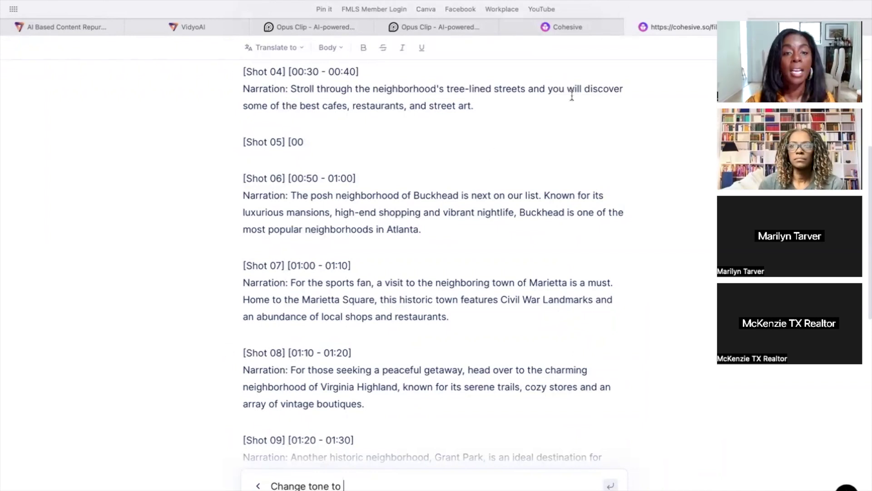
{"action": "scroll", "coordinate": [492, 154], "scroll_direction": "up", "scroll_amount": 10}
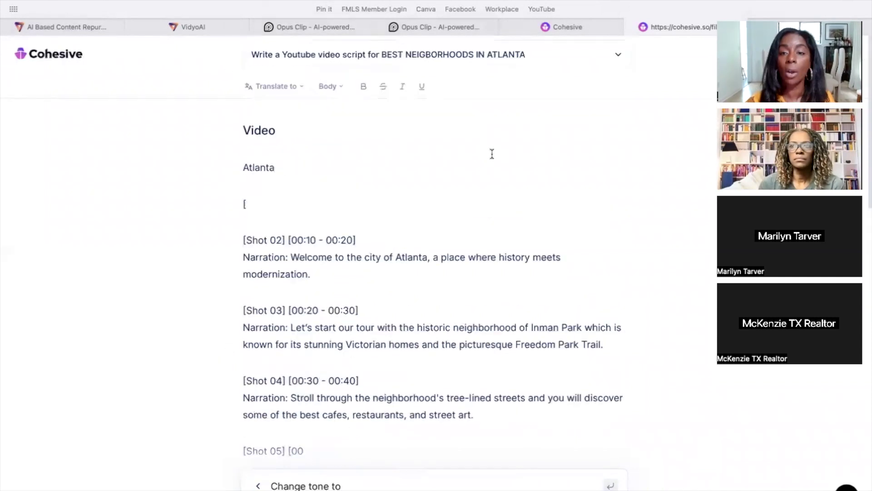
Return to Cohesive's Templates page and browse All templates, like Email Surveys Template and BRD Generator
{"action": "left_click", "coordinate": [597, 32]}
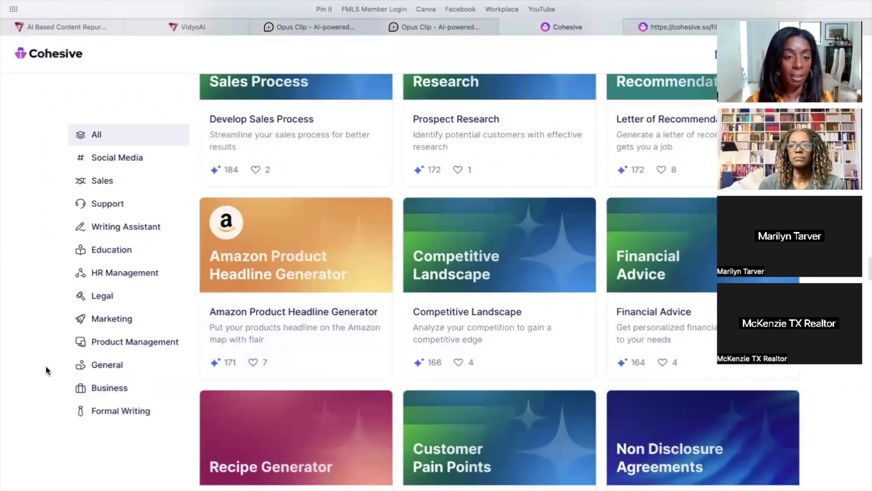
{"action": "scroll", "coordinate": [46, 367], "scroll_direction": "down", "scroll_amount": 4}
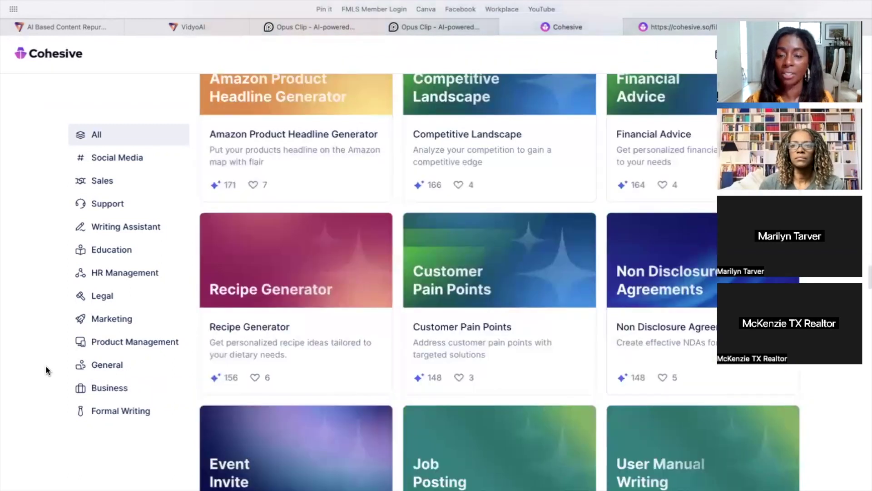
{"action": "scroll", "coordinate": [45, 371], "scroll_direction": "down", "scroll_amount": 2}
{"action": "scroll", "coordinate": [270, 355], "scroll_direction": "down", "scroll_amount": 10}
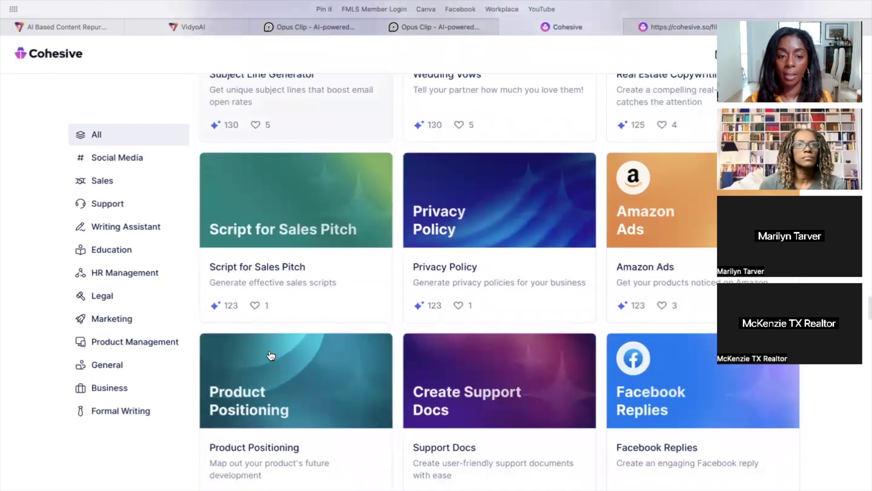
{"action": "scroll", "coordinate": [272, 355], "scroll_direction": "down", "scroll_amount": 3}
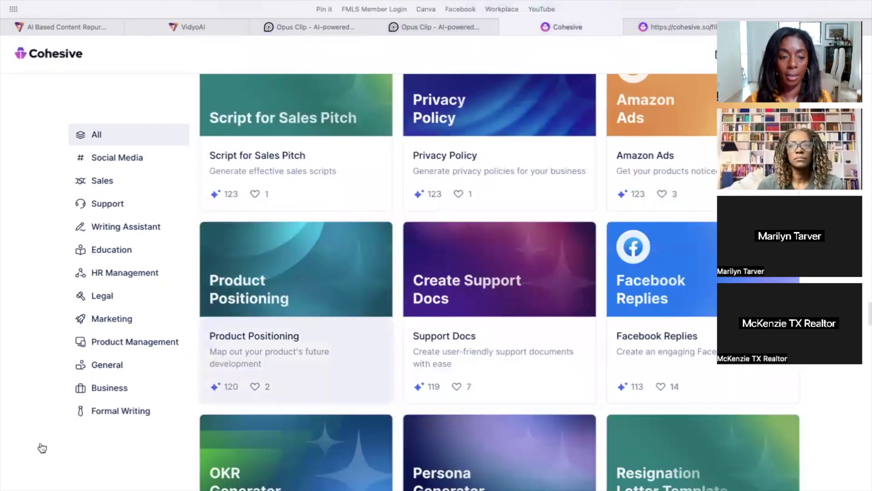
{"action": "scroll", "coordinate": [41, 445], "scroll_direction": "down", "scroll_amount": 4}
{"action": "scroll", "coordinate": [47, 432], "scroll_direction": "down", "scroll_amount": 5}
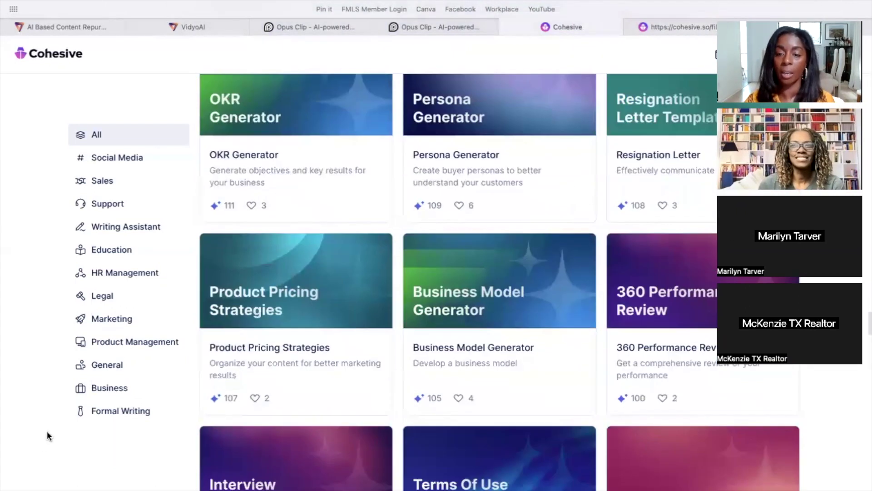
{"action": "scroll", "coordinate": [47, 435], "scroll_direction": "down", "scroll_amount": 5}
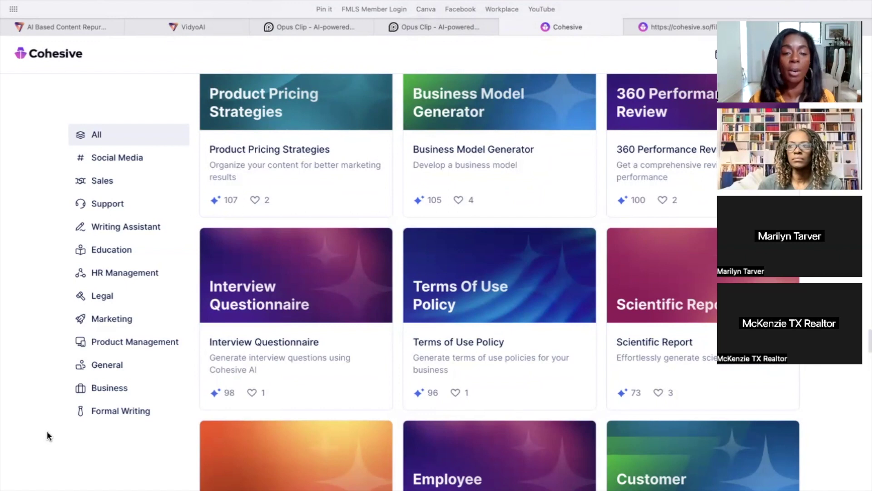
{"action": "scroll", "coordinate": [62, 392], "scroll_direction": "down", "scroll_amount": 3}
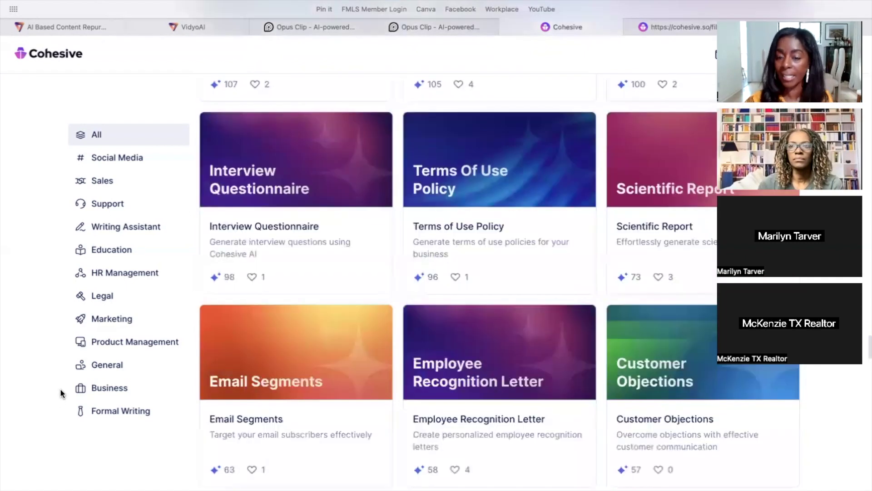
{"action": "scroll", "coordinate": [55, 399], "scroll_direction": "down", "scroll_amount": 10}
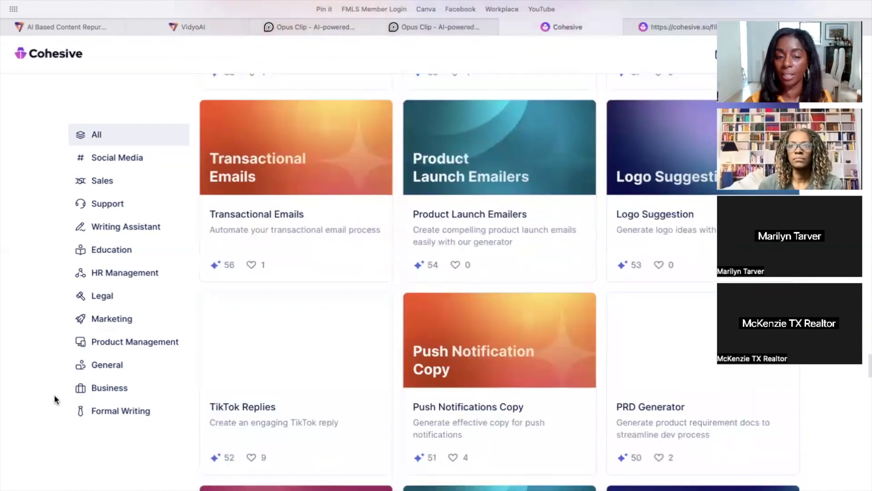
{"action": "scroll", "coordinate": [54, 399], "scroll_direction": "down", "scroll_amount": 5}
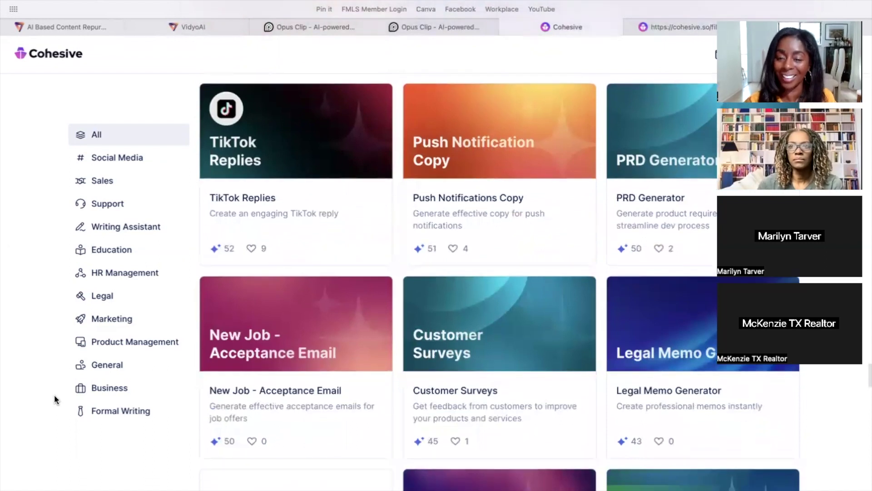
{"action": "scroll", "coordinate": [239, 384], "scroll_direction": "down", "scroll_amount": 20}
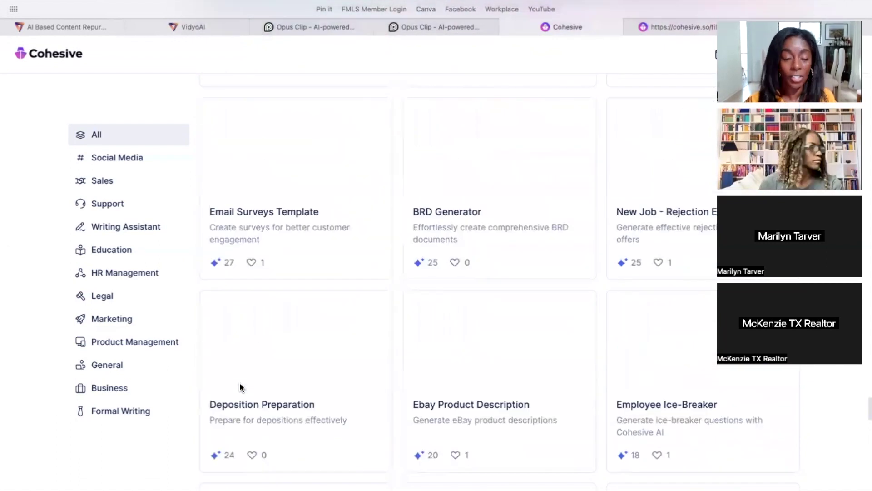
{"action": "scroll", "coordinate": [240, 387], "scroll_direction": "down", "scroll_amount": 3}
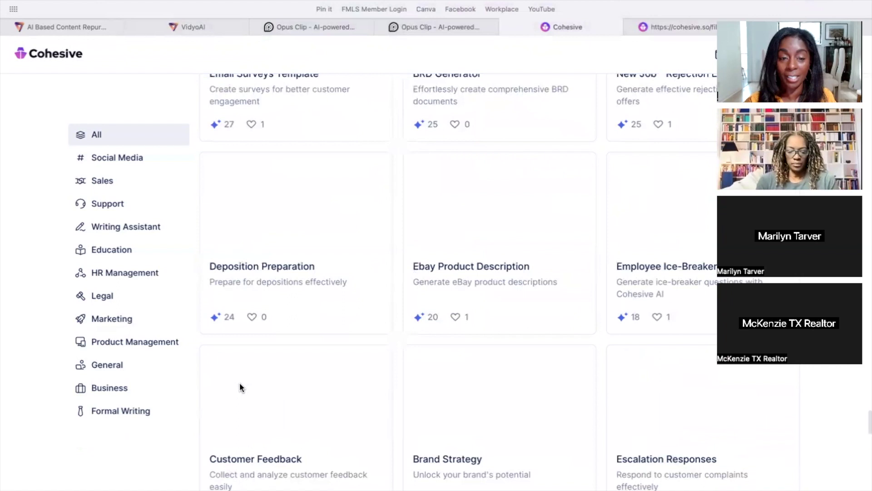
{"action": "scroll", "coordinate": [239, 383], "scroll_direction": "down", "scroll_amount": 2}
{"action": "scroll", "coordinate": [122, 250], "scroll_direction": "up", "scroll_amount": 20}
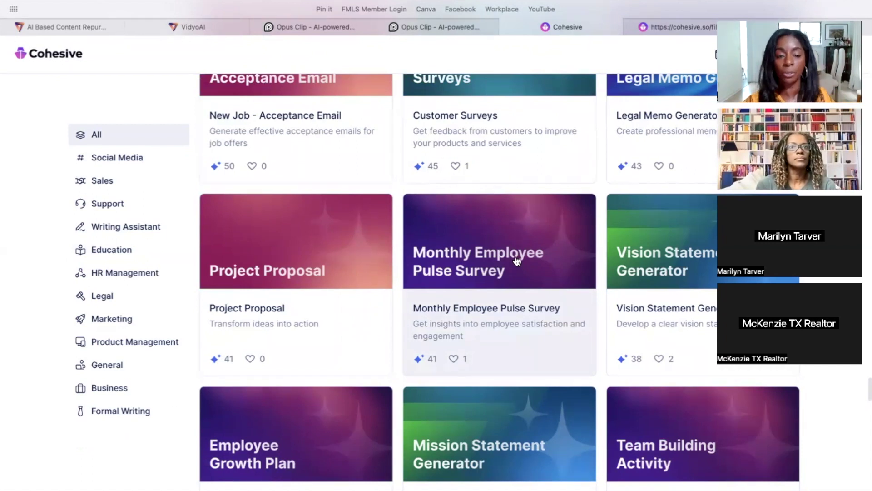
{"action": "scroll", "coordinate": [351, 341], "scroll_direction": "down", "scroll_amount": 10}
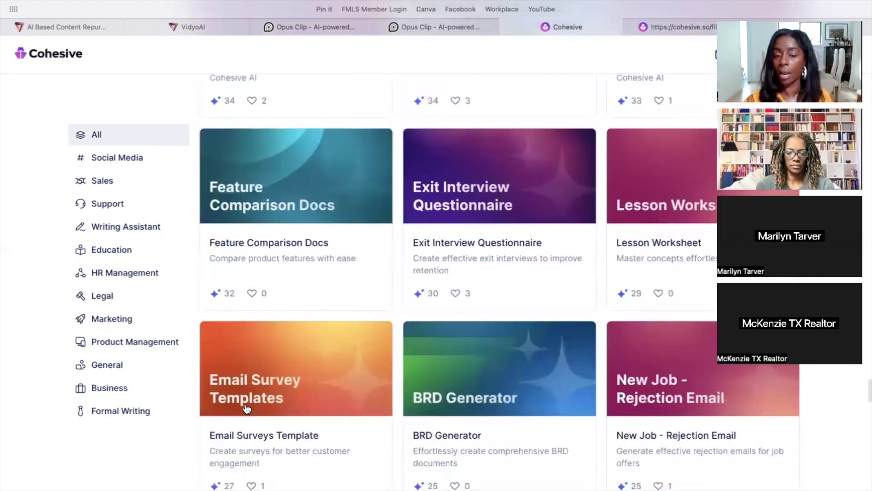
{"action": "scroll", "coordinate": [247, 408], "scroll_direction": "down", "scroll_amount": 4}
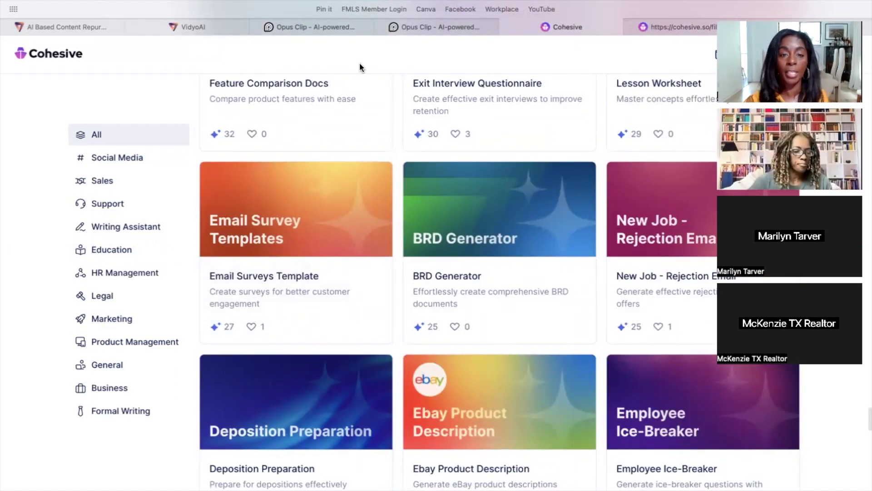
Finish browsing the Cohesive template cards and switch to the vidyo.ai homepage
{"action": "scroll", "coordinate": [441, 113], "scroll_direction": "up", "scroll_amount": 5}
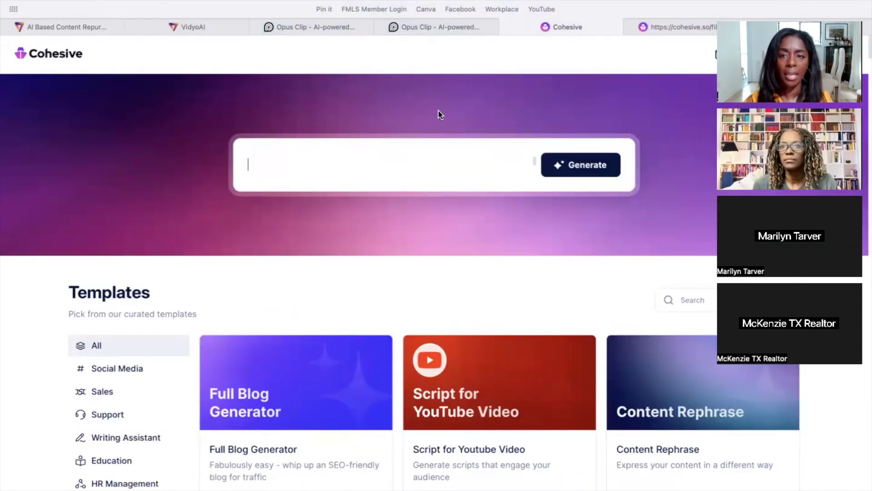
{"action": "scroll", "coordinate": [23, 334], "scroll_direction": "down", "scroll_amount": 3}
{"action": "scroll", "coordinate": [21, 332], "scroll_direction": "down", "scroll_amount": 3}
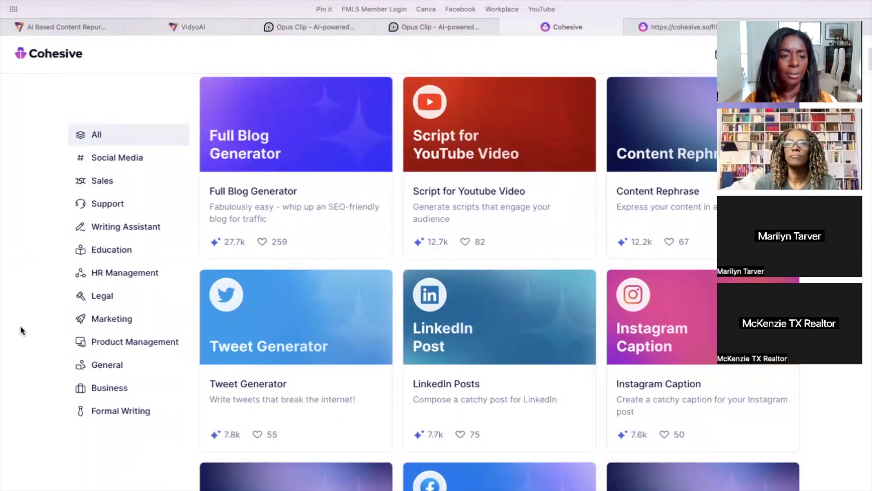
{"action": "scroll", "coordinate": [20, 326], "scroll_direction": "up", "scroll_amount": 5}
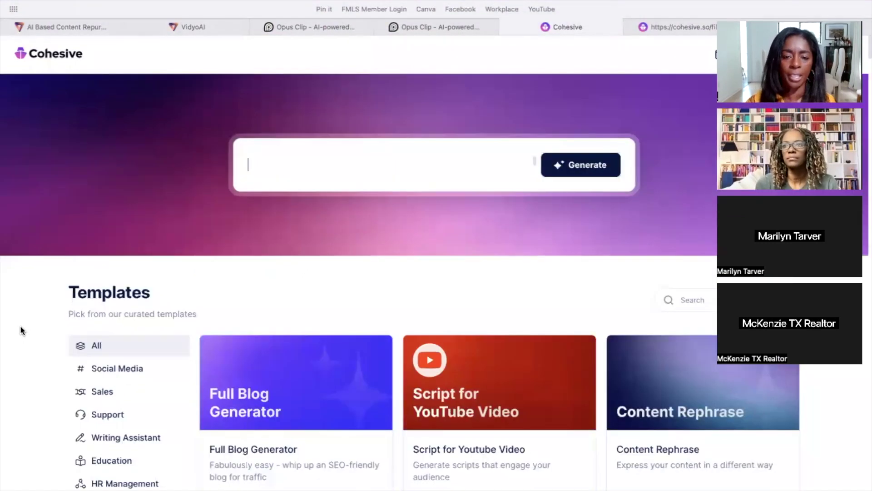
{"action": "scroll", "coordinate": [20, 325], "scroll_direction": "down", "scroll_amount": 4}
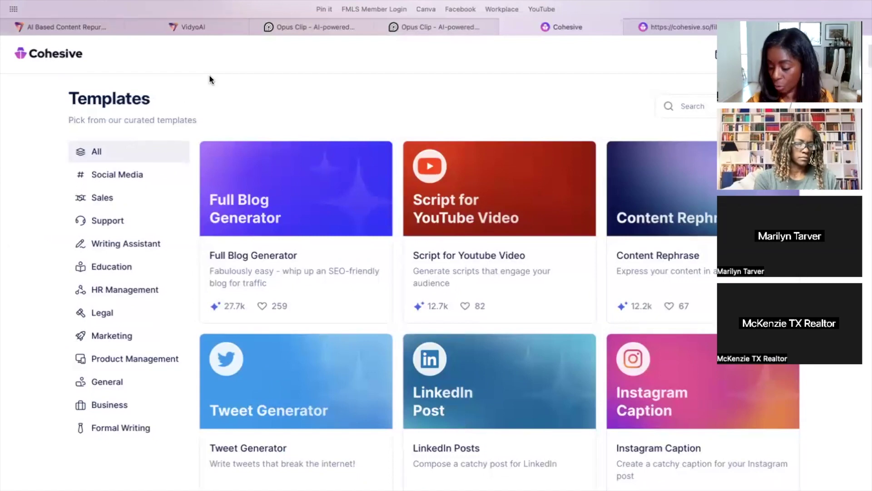
{"action": "left_click", "coordinate": [72, 27]}
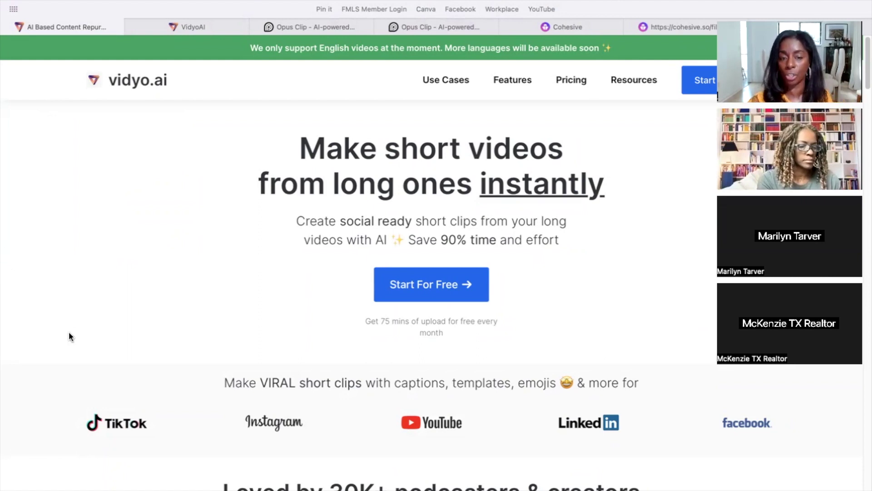
Show vidyo.ai pricing: Free $0, PRO $29.99, PRO+ $49.99 monthly, and Enterprise
{"action": "left_click", "coordinate": [562, 83]}
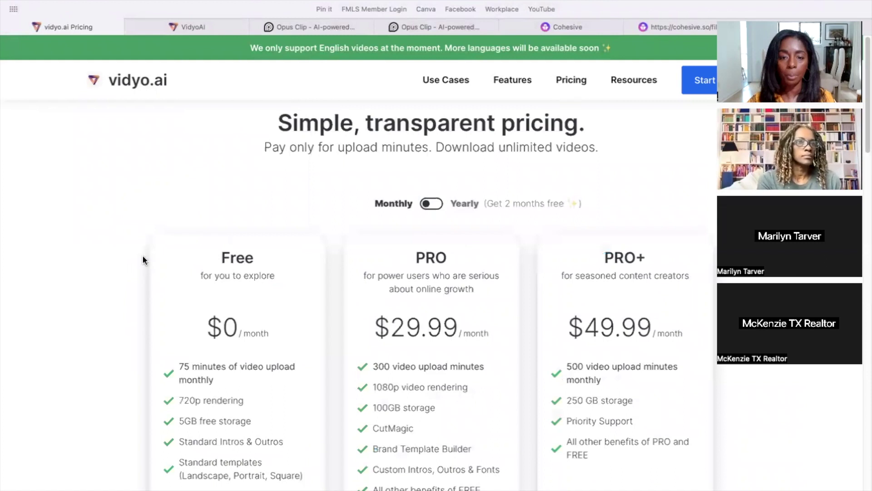
{"action": "scroll", "coordinate": [224, 272], "scroll_direction": "down", "scroll_amount": 2}
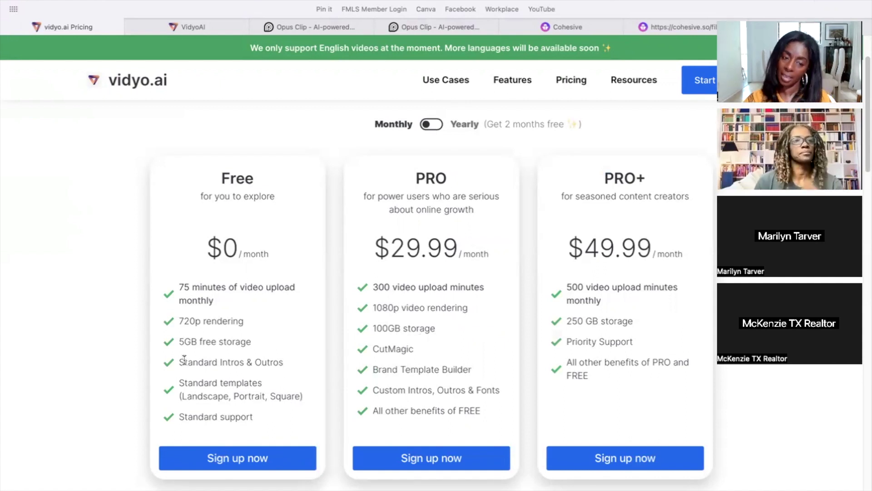
{"action": "scroll", "coordinate": [145, 376], "scroll_direction": "down", "scroll_amount": 10}
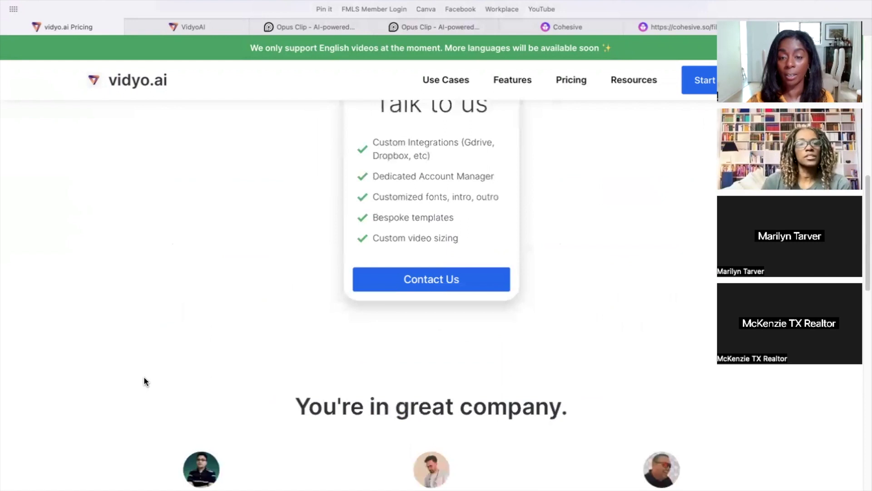
{"action": "scroll", "coordinate": [145, 378], "scroll_direction": "up", "scroll_amount": 10}
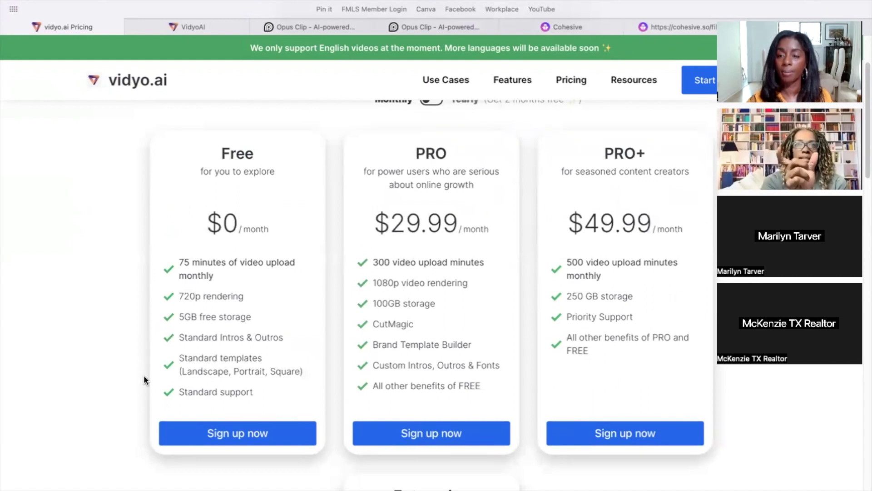
In the vidyo.ai workspace, preview the CRM short, then the 5:35 Personal Branding short
{"action": "left_click", "coordinate": [198, 27]}
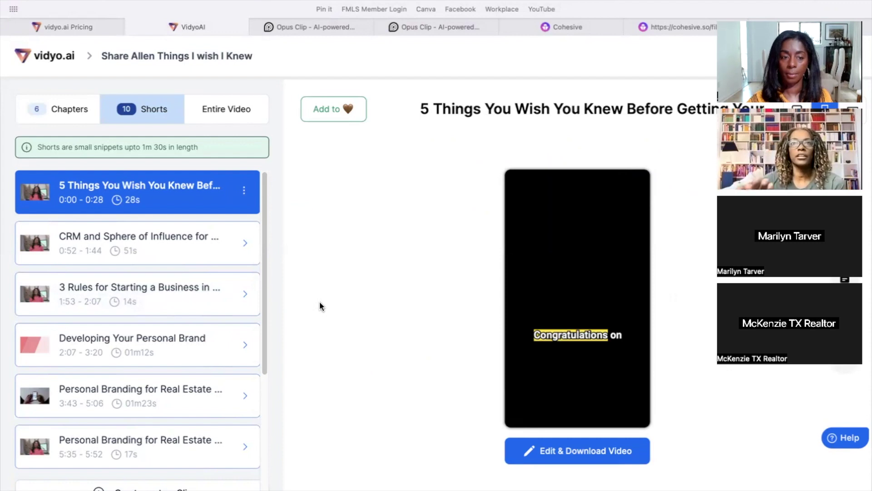
{"action": "left_click", "coordinate": [173, 244]}
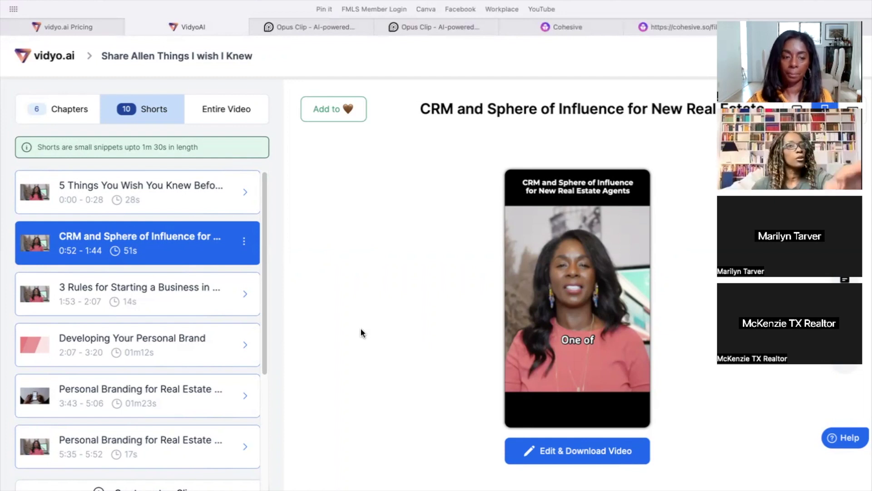
{"action": "scroll", "coordinate": [145, 395], "scroll_direction": "down", "scroll_amount": 2}
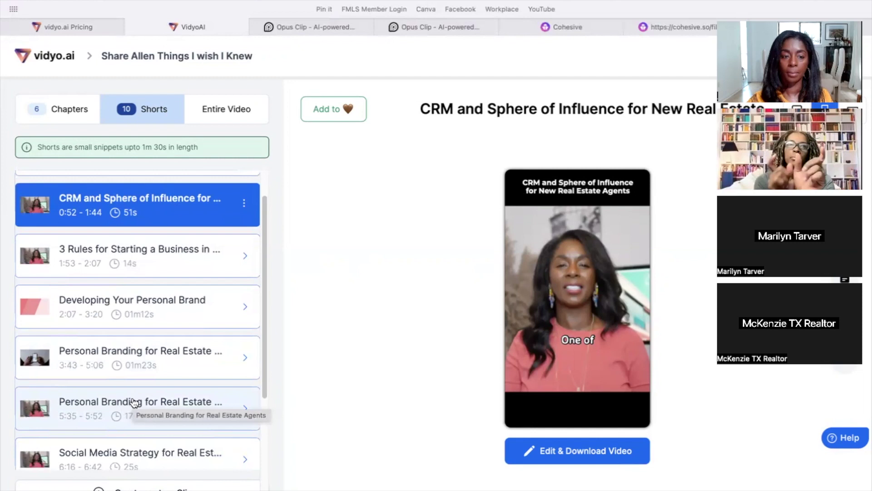
{"action": "left_click", "coordinate": [133, 402]}
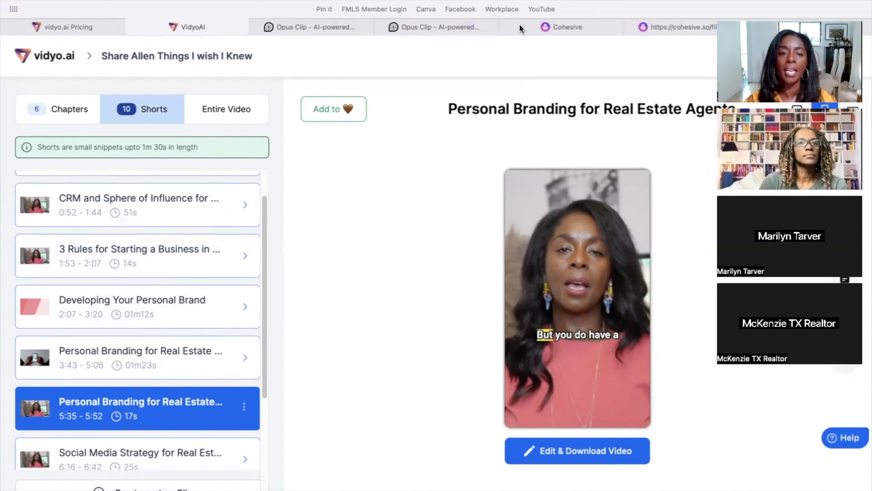
{"action": "scroll", "coordinate": [136, 318], "scroll_direction": "down", "scroll_amount": 4}
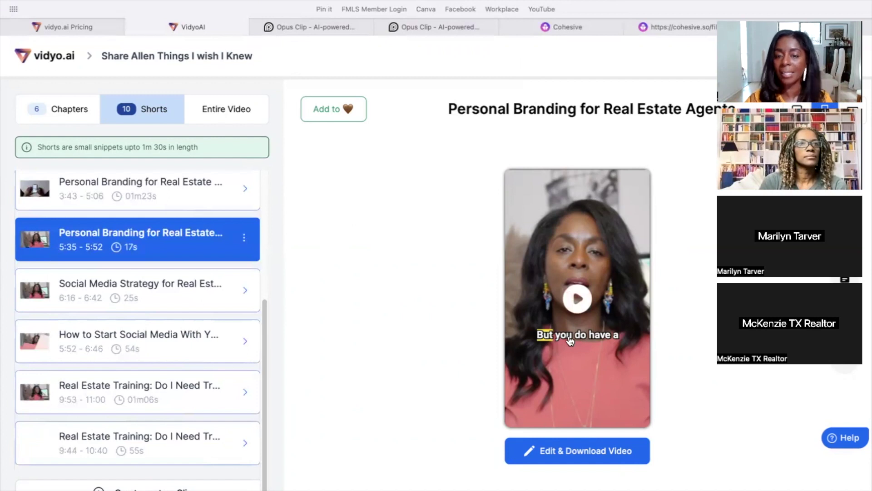
Open the Personal Branding short in the editor and check My Templates before returning to All Templates
{"action": "left_click", "coordinate": [580, 454]}
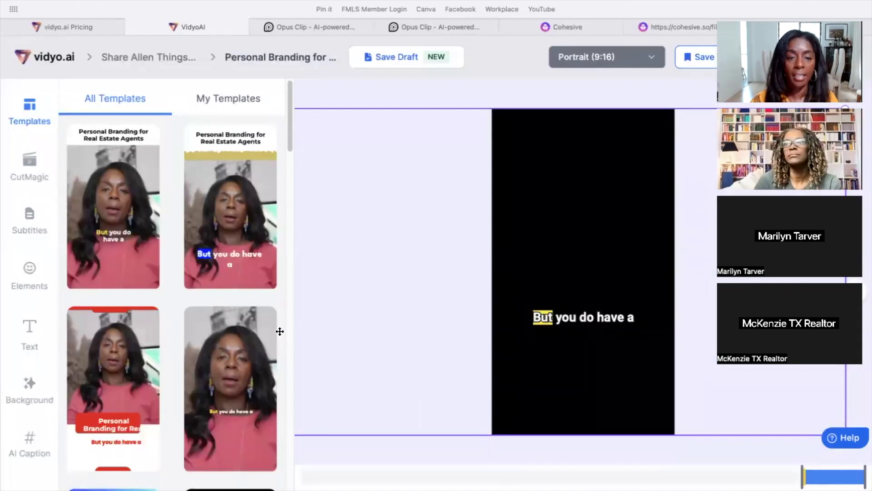
{"action": "scroll", "coordinate": [134, 365], "scroll_direction": "down", "scroll_amount": 1}
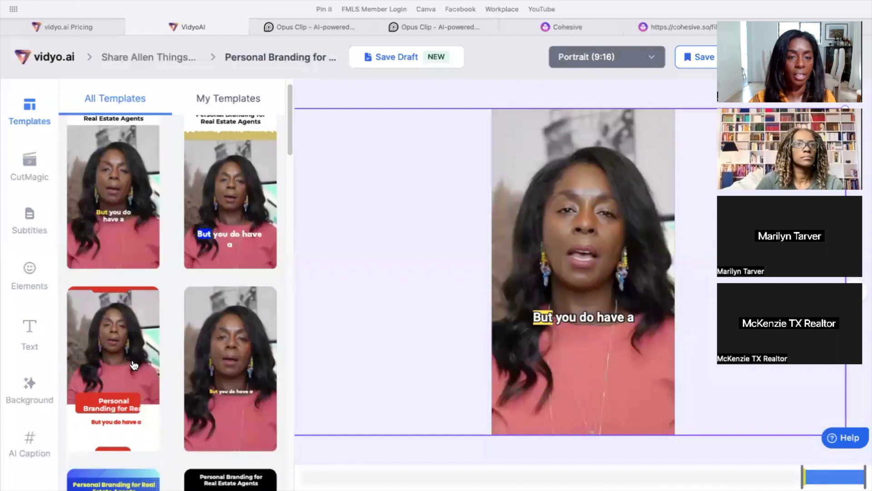
{"action": "scroll", "coordinate": [134, 365], "scroll_direction": "down", "scroll_amount": 1}
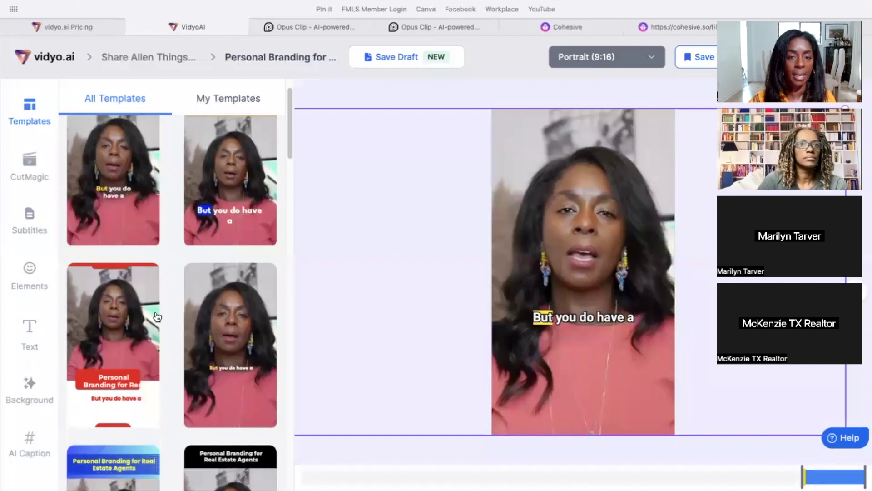
{"action": "left_click", "coordinate": [232, 99]}
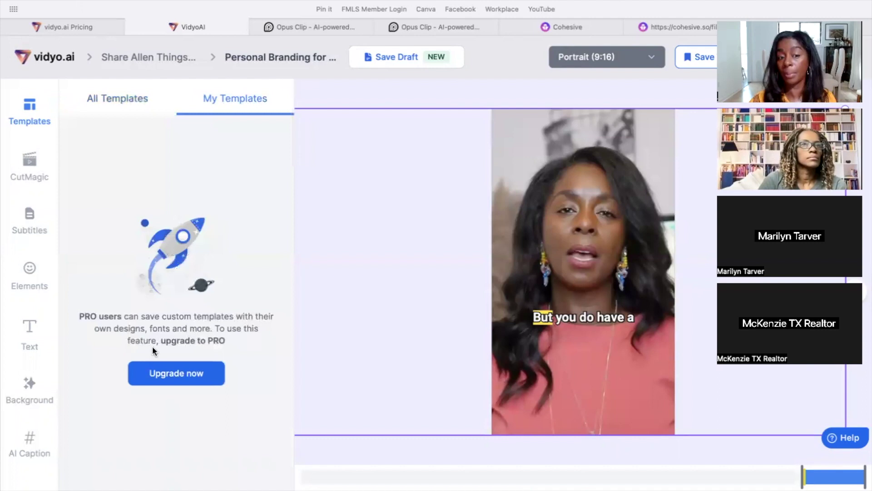
{"action": "left_click", "coordinate": [126, 106]}
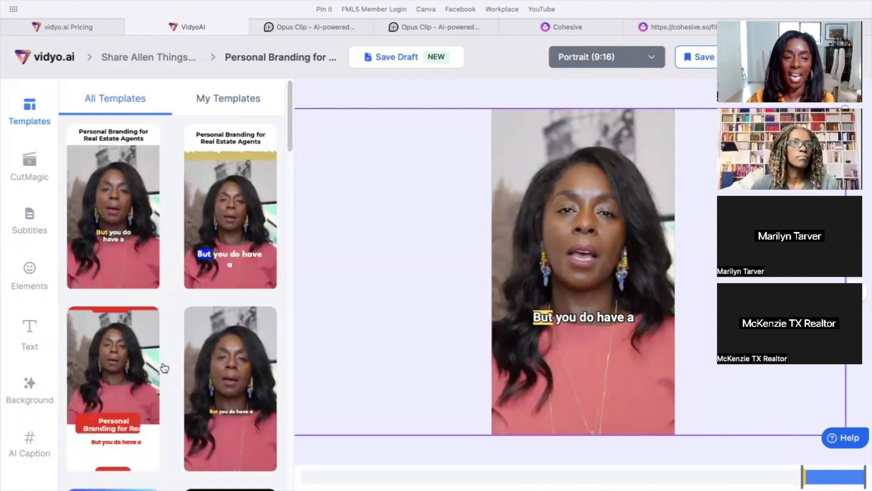
Scroll through the gallery of caption and title templates
{"action": "scroll", "coordinate": [126, 389], "scroll_direction": "down", "scroll_amount": 8}
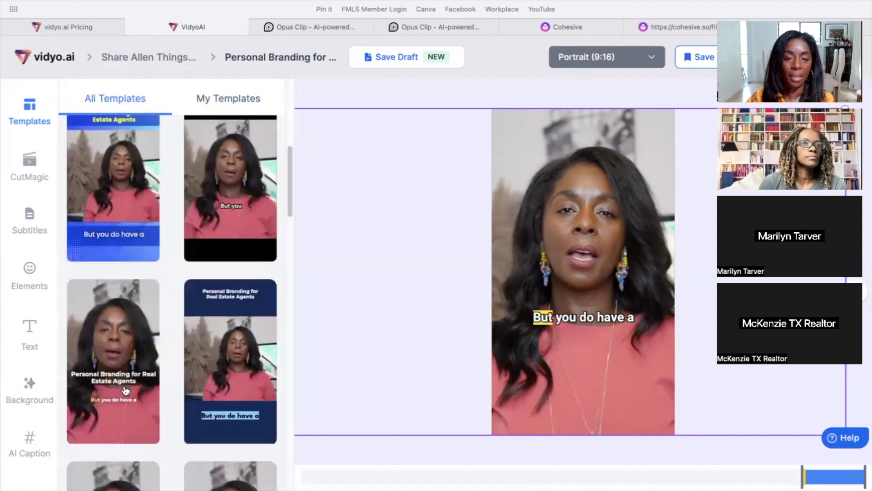
{"action": "scroll", "coordinate": [126, 390], "scroll_direction": "down", "scroll_amount": 10}
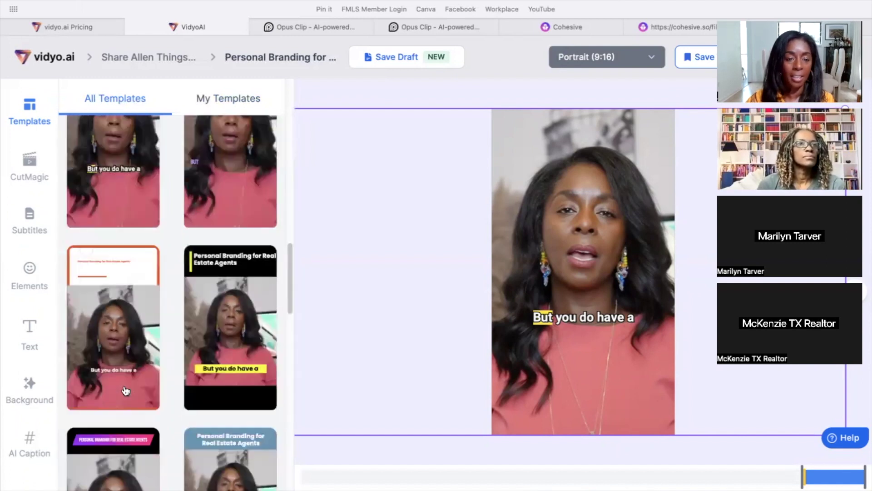
{"action": "scroll", "coordinate": [125, 390], "scroll_direction": "down", "scroll_amount": 6}
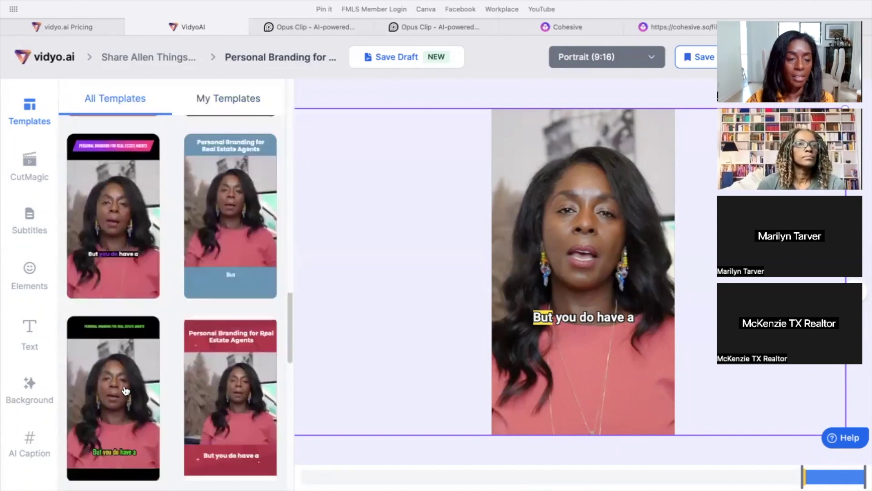
{"action": "scroll", "coordinate": [125, 390], "scroll_direction": "down", "scroll_amount": 1}
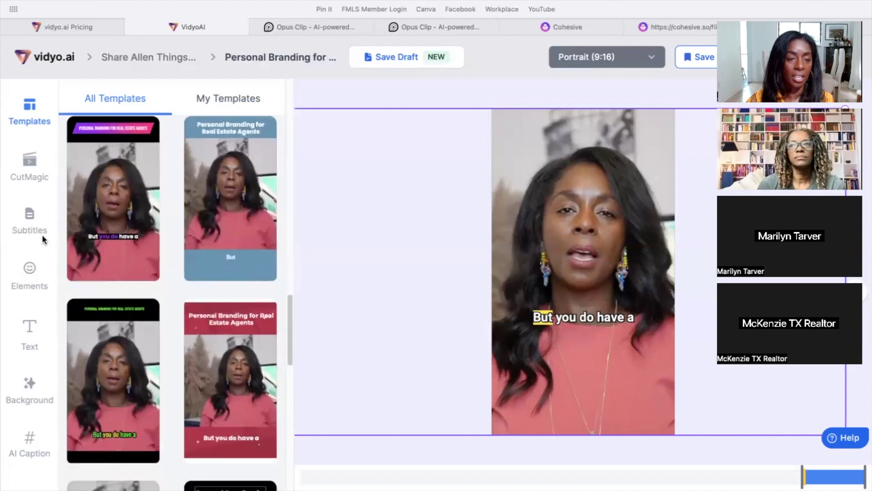
{"action": "scroll", "coordinate": [149, 394], "scroll_direction": "down", "scroll_amount": 5}
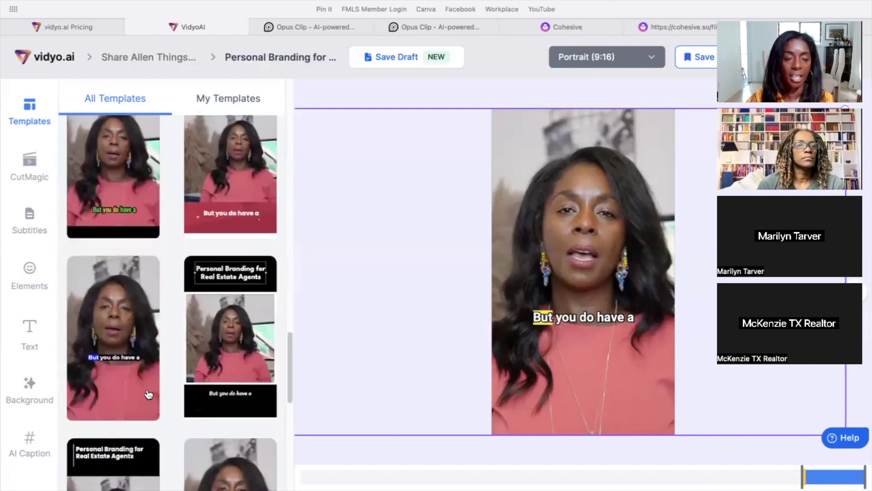
{"action": "scroll", "coordinate": [149, 394], "scroll_direction": "down", "scroll_amount": 5}
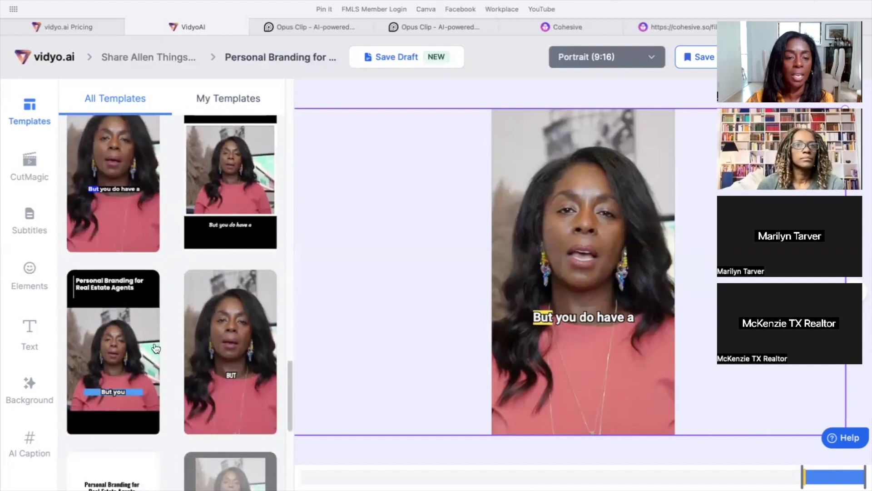
{"action": "scroll", "coordinate": [156, 350], "scroll_direction": "down", "scroll_amount": 10}
{"action": "scroll", "coordinate": [156, 350], "scroll_direction": "down", "scroll_amount": 2}
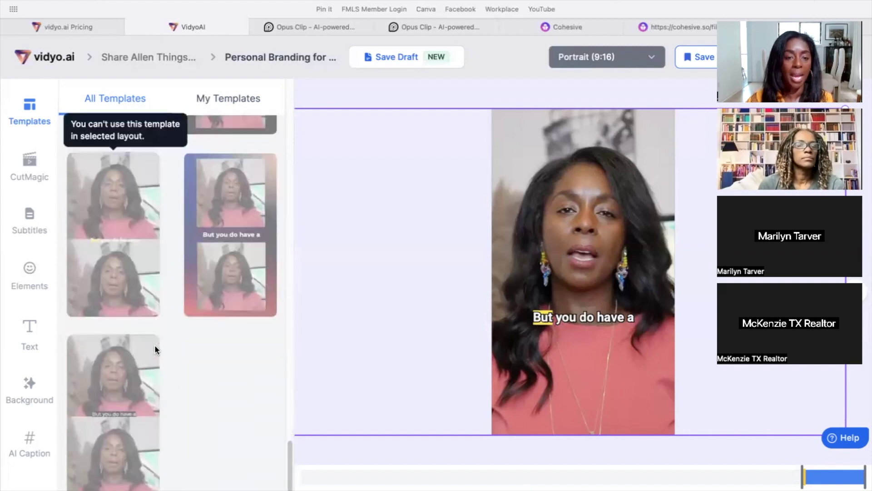
{"action": "scroll", "coordinate": [154, 349], "scroll_direction": "up", "scroll_amount": 10}
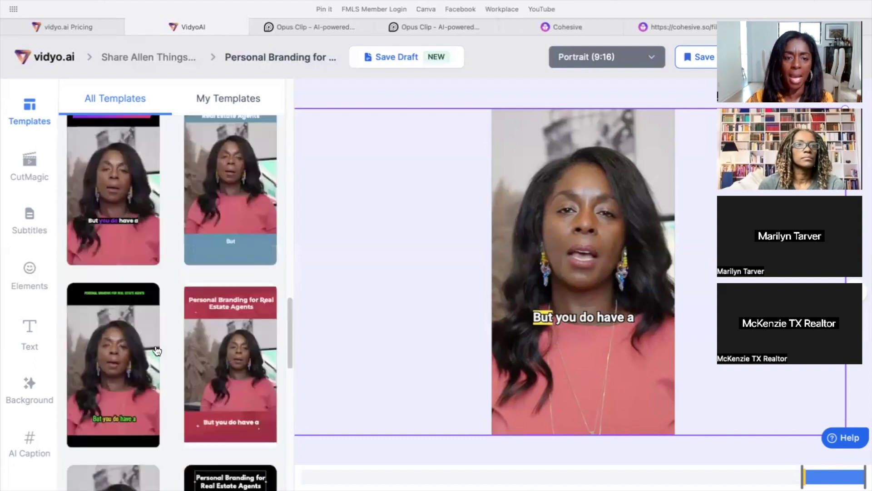
{"action": "scroll", "coordinate": [157, 350], "scroll_direction": "up", "scroll_amount": 10}
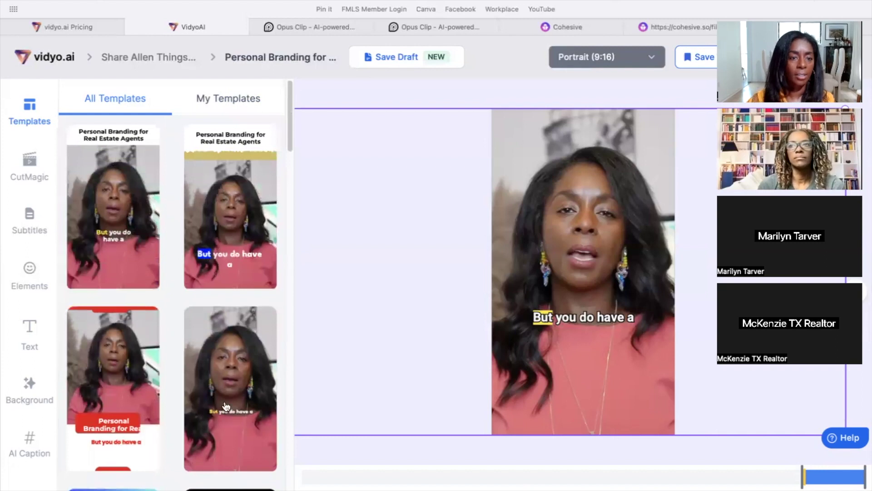
Show the Subtitles style choices, then the Text Editor options for the short
{"action": "left_click", "coordinate": [26, 223]}
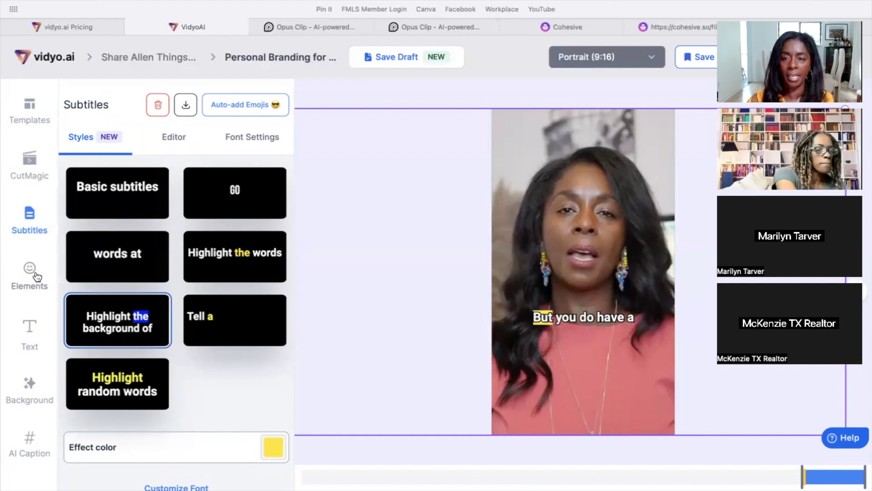
{"action": "left_click", "coordinate": [30, 329]}
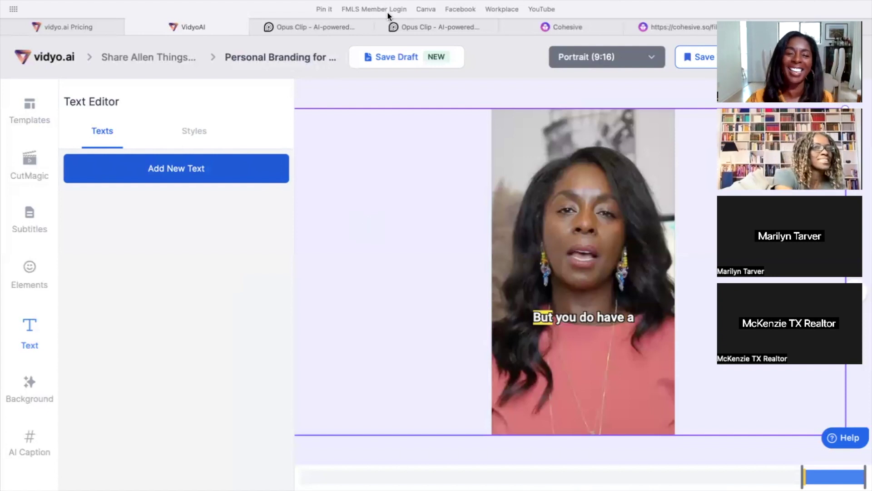
Switch past the scored clips to the Opus Clip home page promising 10 viral clips
{"action": "left_click", "coordinate": [326, 26]}
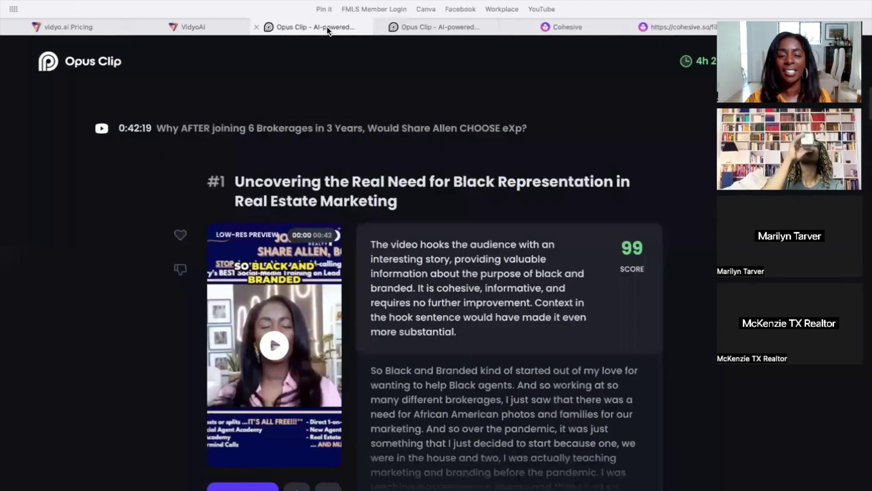
{"action": "left_click", "coordinate": [468, 27]}
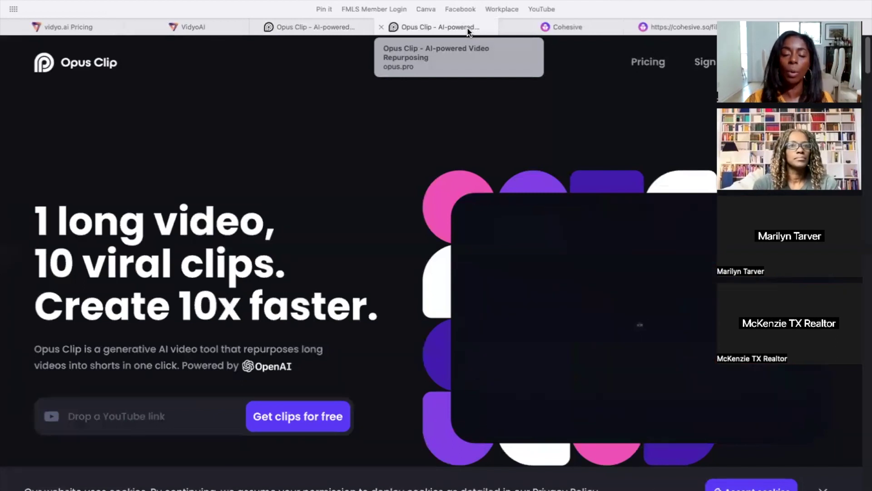
{"action": "scroll", "coordinate": [270, 255], "scroll_direction": "down", "scroll_amount": 1}
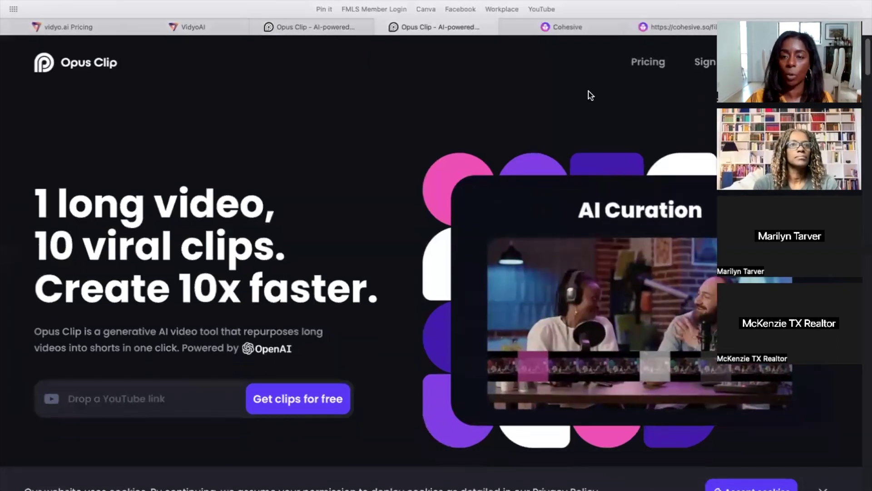
Look over the Opus Clip pricing plans, then return to opus.pro via the logo
{"action": "left_click", "coordinate": [652, 63]}
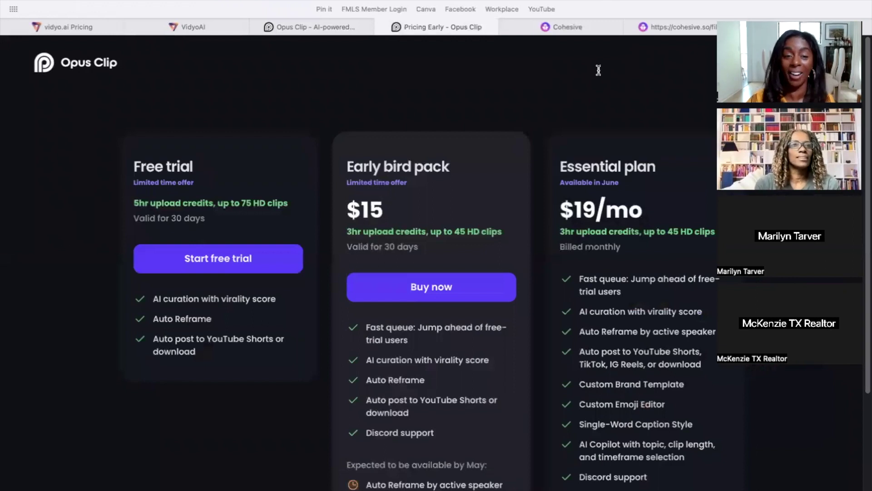
{"action": "scroll", "coordinate": [117, 412], "scroll_direction": "down", "scroll_amount": 3}
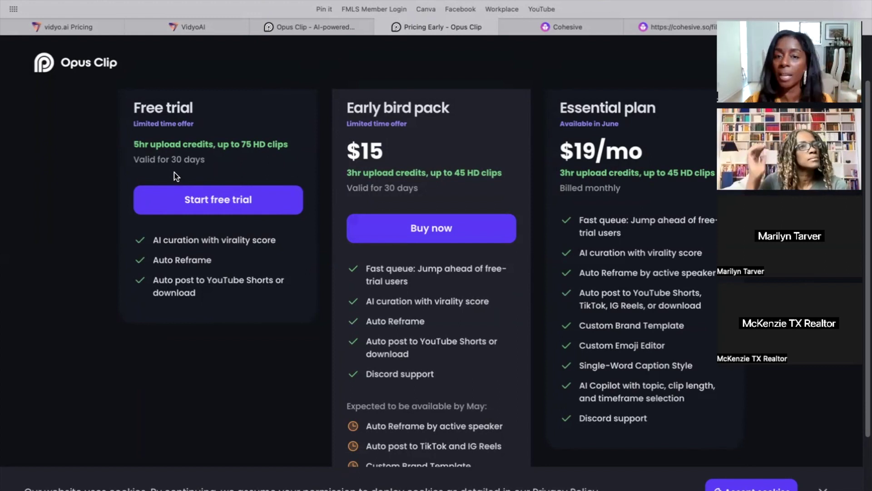
{"action": "scroll", "coordinate": [248, 287], "scroll_direction": "up", "scroll_amount": 1}
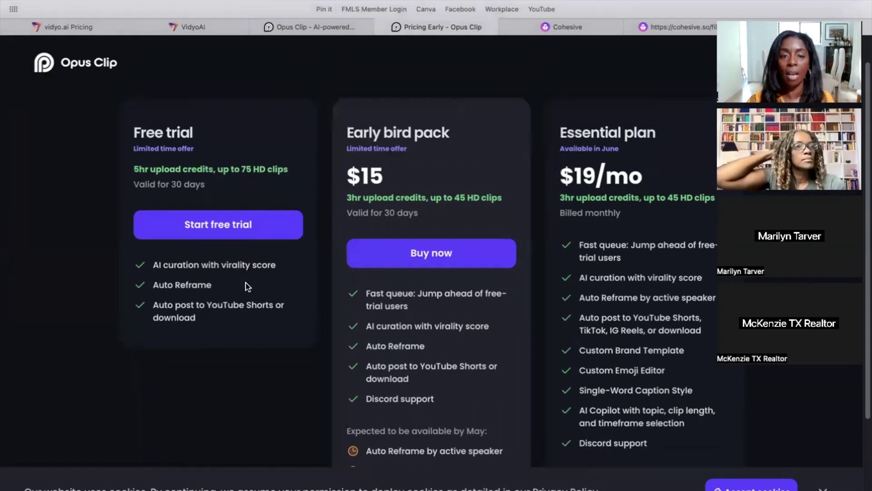
{"action": "scroll", "coordinate": [350, 203], "scroll_direction": "down", "scroll_amount": 3}
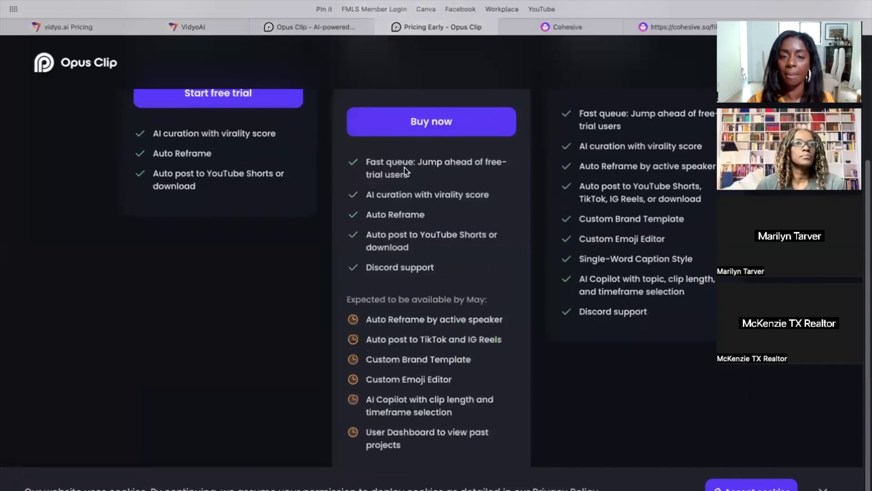
{"action": "scroll", "coordinate": [492, 96], "scroll_direction": "up", "scroll_amount": 4}
{"action": "left_click", "coordinate": [114, 75]}
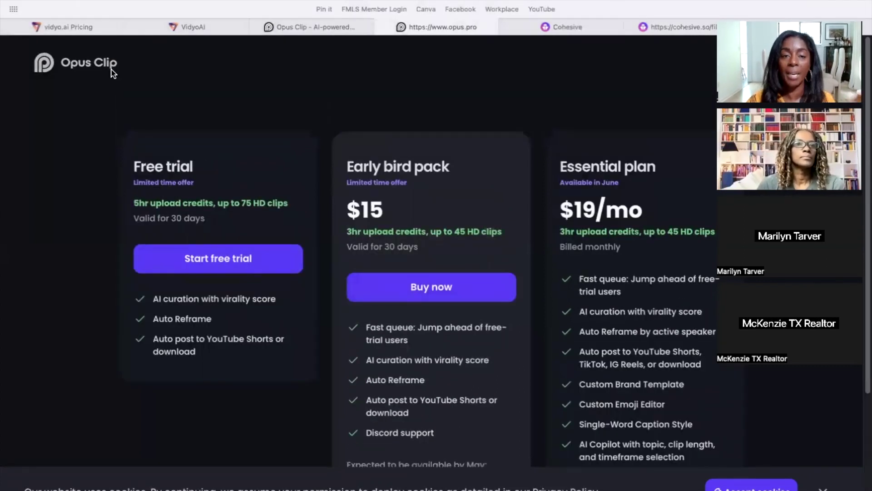
Bring up the Opus Clip results page with the 42-second clip #1 scored 99
{"action": "left_click", "coordinate": [303, 27]}
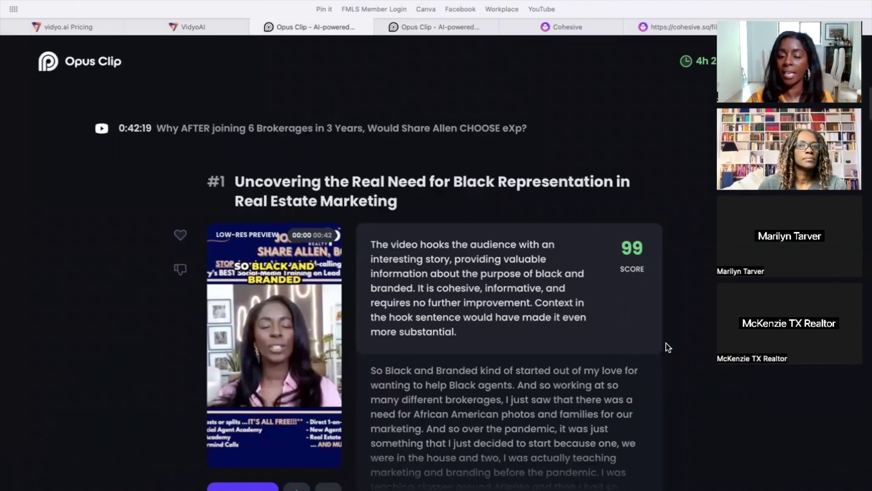
{"action": "scroll", "coordinate": [671, 371], "scroll_direction": "down", "scroll_amount": 4}
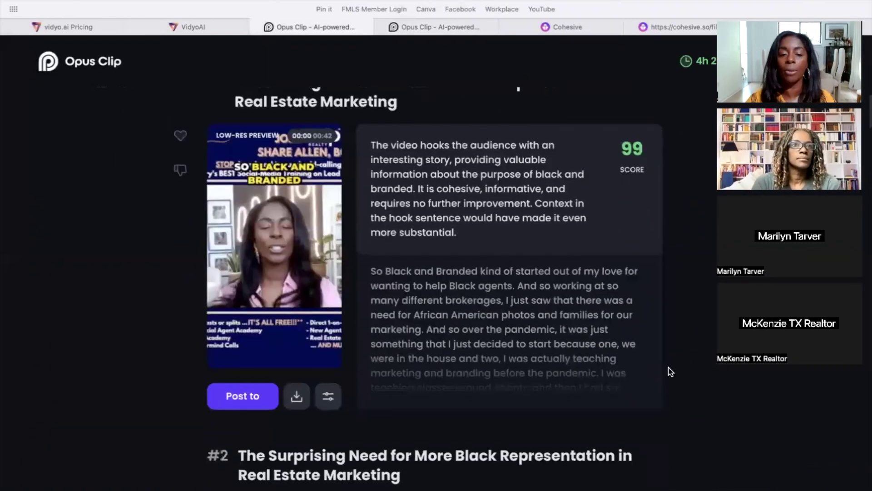
{"action": "scroll", "coordinate": [517, 240], "scroll_direction": "up", "scroll_amount": 1}
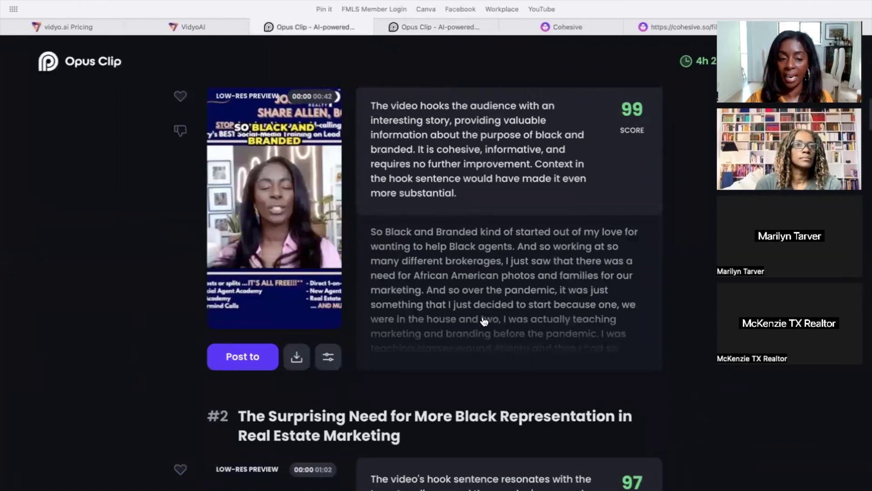
{"action": "scroll", "coordinate": [484, 321], "scroll_direction": "up", "scroll_amount": 1}
{"action": "mouse_move", "coordinate": [280, 240]}
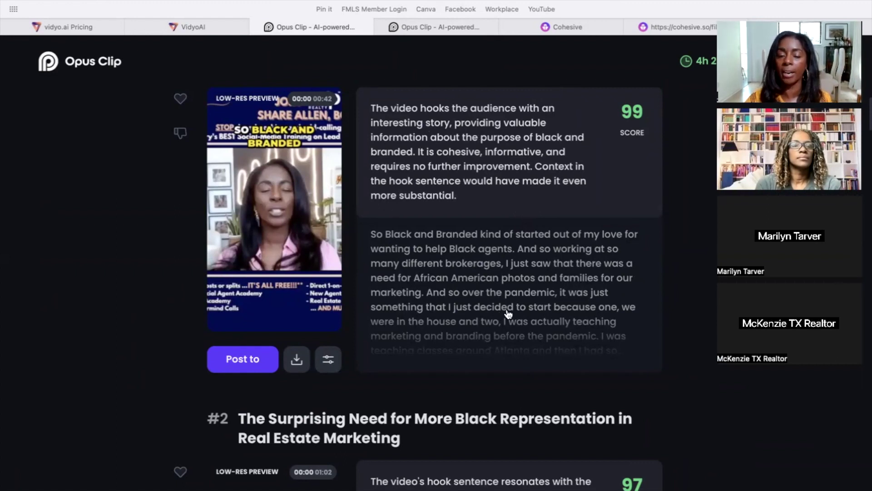
Scroll down through the ranked clip cards and their scores, then back up to #1
{"action": "scroll", "coordinate": [504, 303], "scroll_direction": "down", "scroll_amount": 5}
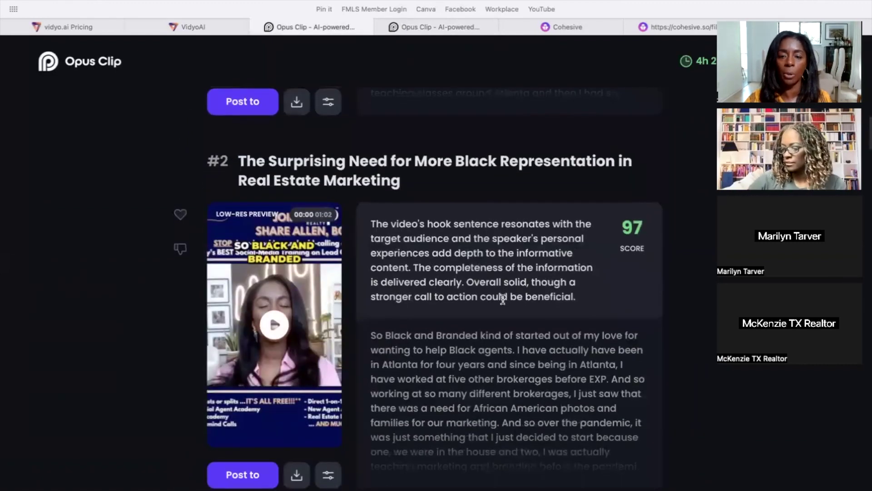
{"action": "scroll", "coordinate": [503, 300], "scroll_direction": "down", "scroll_amount": 5}
{"action": "scroll", "coordinate": [504, 302], "scroll_direction": "down", "scroll_amount": 4}
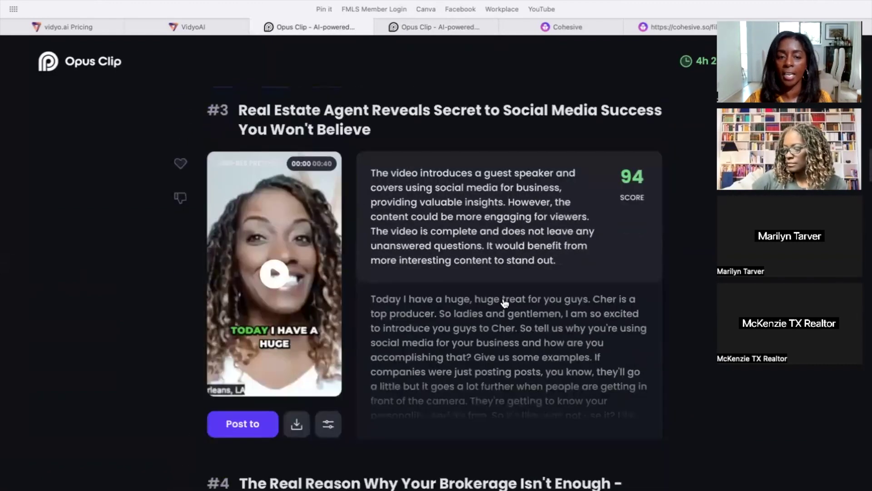
{"action": "scroll", "coordinate": [504, 303], "scroll_direction": "up", "scroll_amount": 1}
{"action": "scroll", "coordinate": [497, 317], "scroll_direction": "down", "scroll_amount": 2}
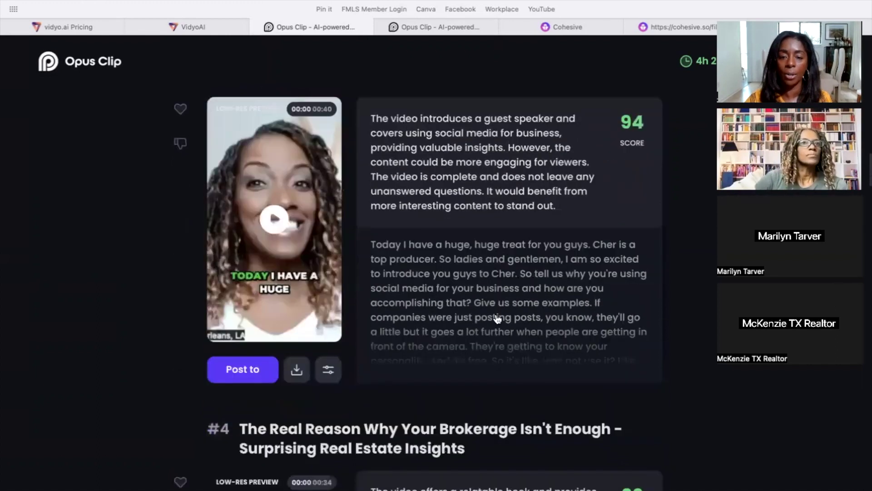
{"action": "scroll", "coordinate": [497, 319], "scroll_direction": "down", "scroll_amount": 5}
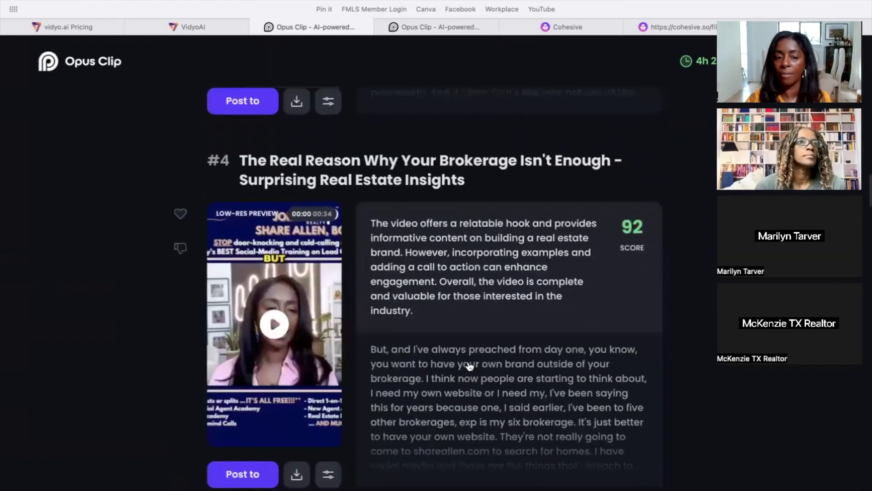
{"action": "scroll", "coordinate": [469, 366], "scroll_direction": "down", "scroll_amount": 20}
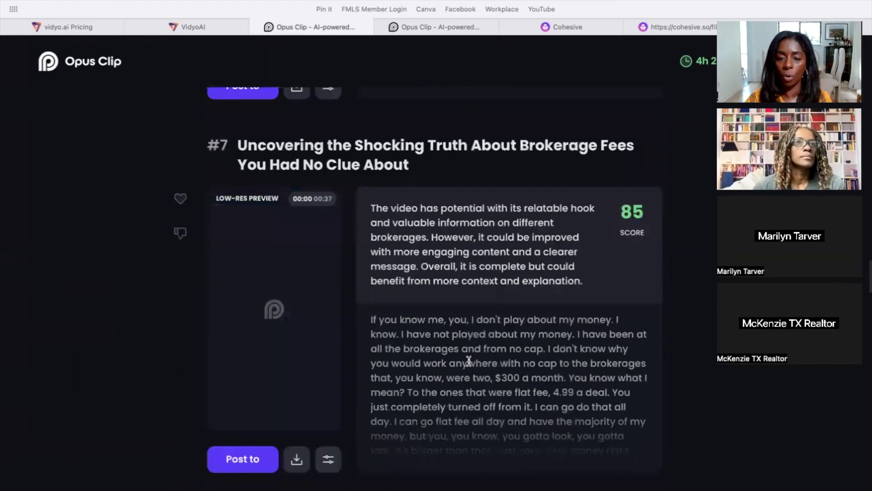
{"action": "scroll", "coordinate": [470, 366], "scroll_direction": "down", "scroll_amount": 20}
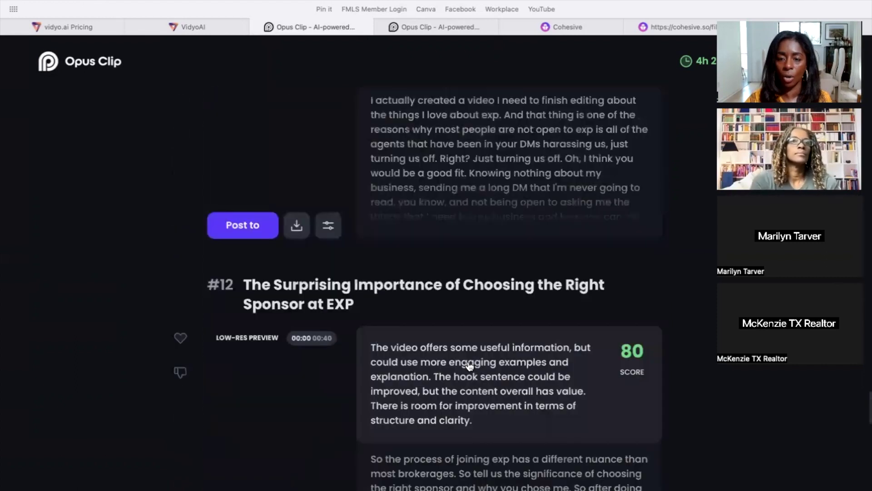
{"action": "scroll", "coordinate": [470, 361], "scroll_direction": "down", "scroll_amount": 20}
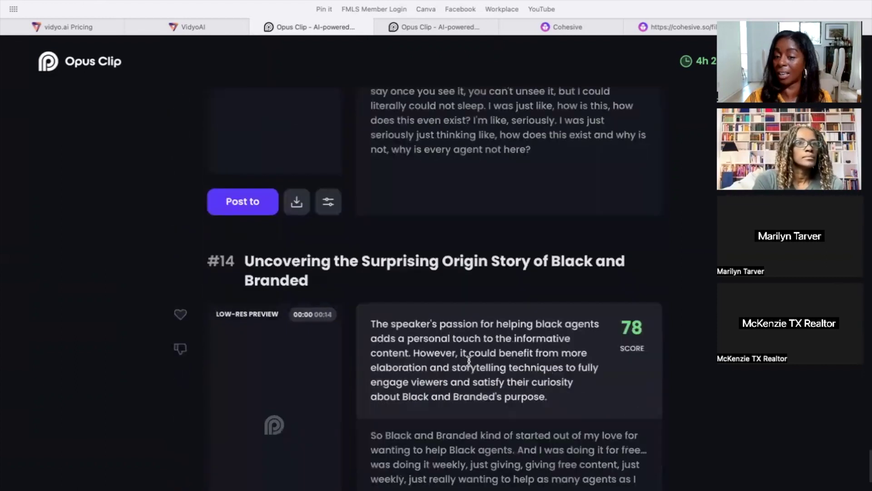
{"action": "scroll", "coordinate": [469, 362], "scroll_direction": "down", "scroll_amount": 4}
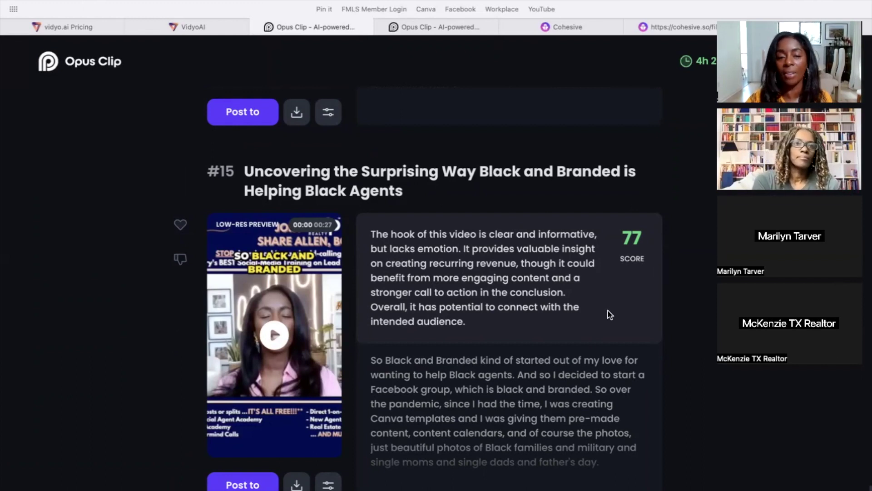
{"action": "scroll", "coordinate": [608, 310], "scroll_direction": "up", "scroll_amount": 15}
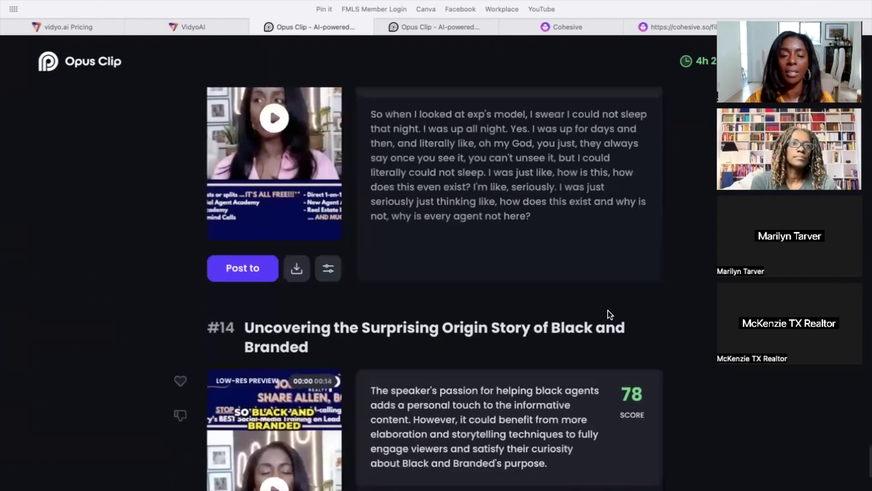
{"action": "scroll", "coordinate": [608, 313], "scroll_direction": "up", "scroll_amount": 3}
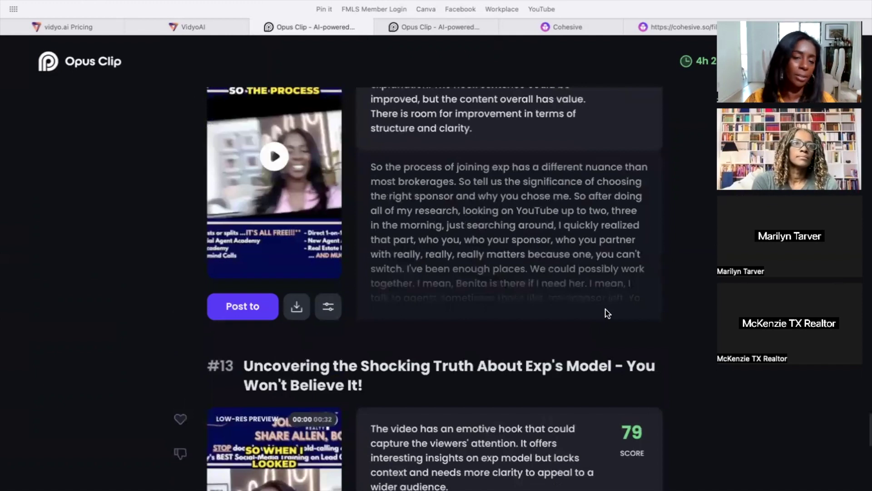
{"action": "scroll", "coordinate": [605, 313], "scroll_direction": "up", "scroll_amount": 20}
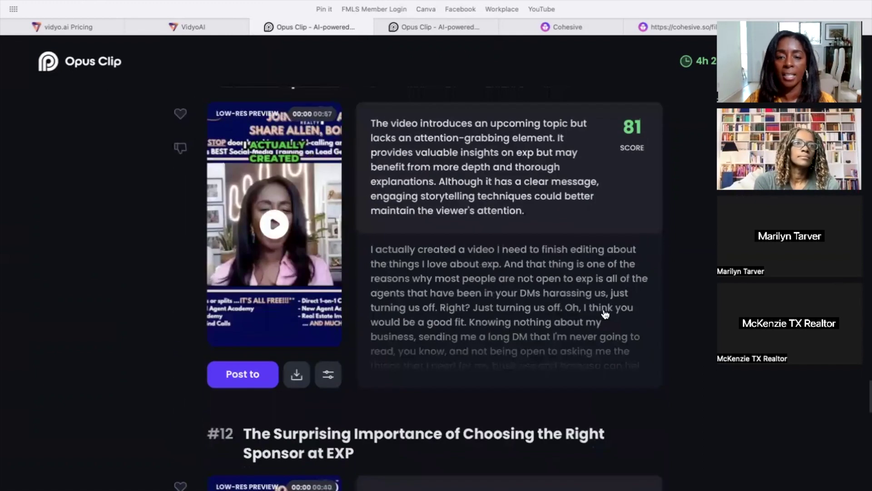
{"action": "scroll", "coordinate": [597, 306], "scroll_direction": "up", "scroll_amount": 20}
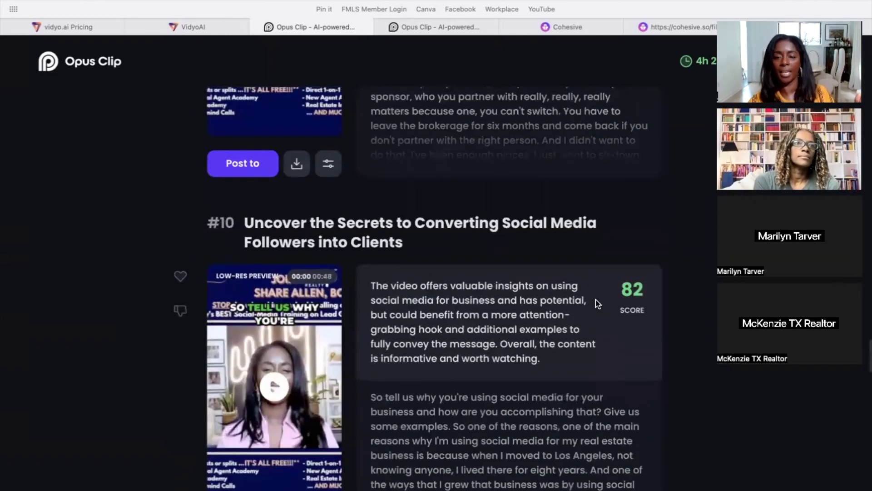
{"action": "scroll", "coordinate": [598, 304], "scroll_direction": "up", "scroll_amount": 15}
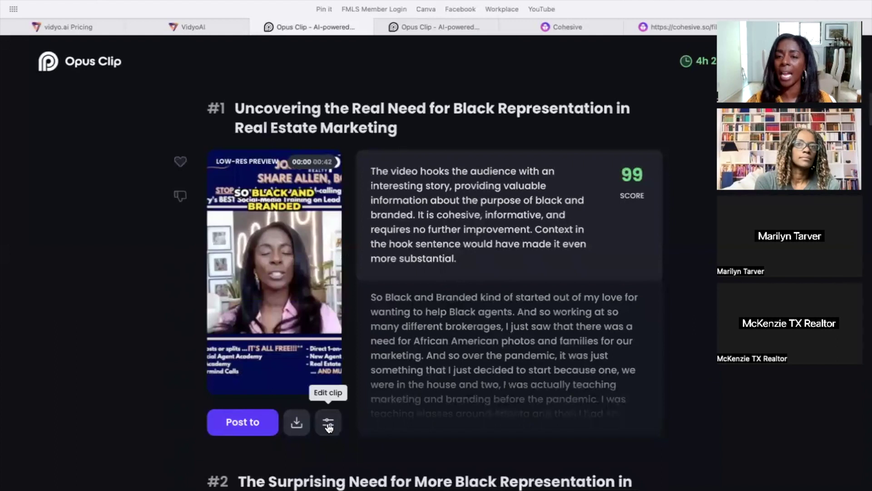
Open clip #1 in the caption editor and preview it at the words 'just', 'teaching' and 'Atlanta'
{"action": "left_click", "coordinate": [328, 425]}
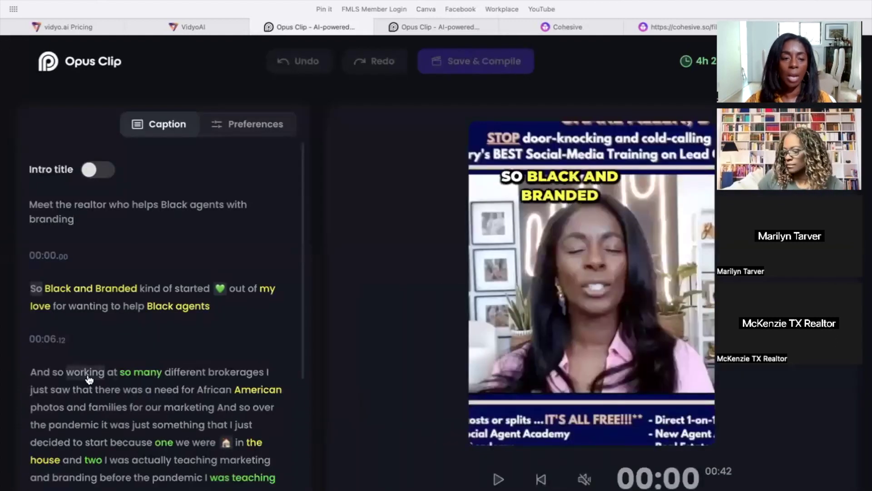
{"action": "scroll", "coordinate": [182, 366], "scroll_direction": "down", "scroll_amount": 2}
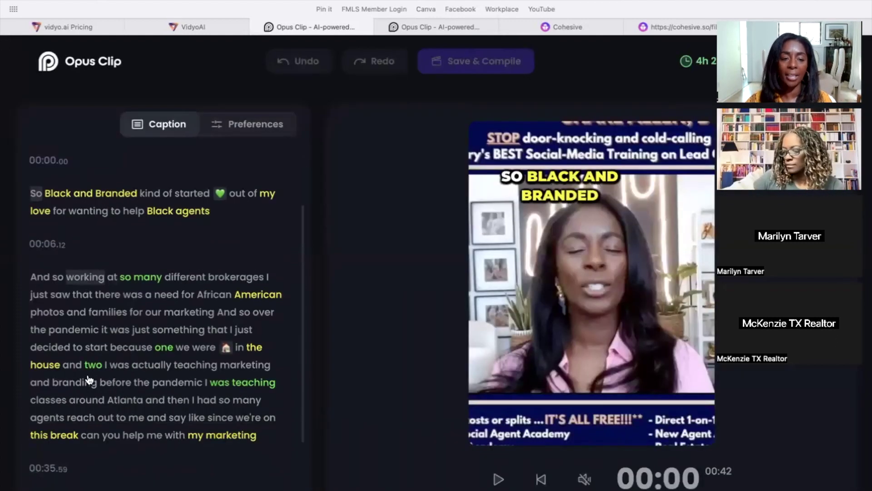
{"action": "left_click", "coordinate": [134, 330]}
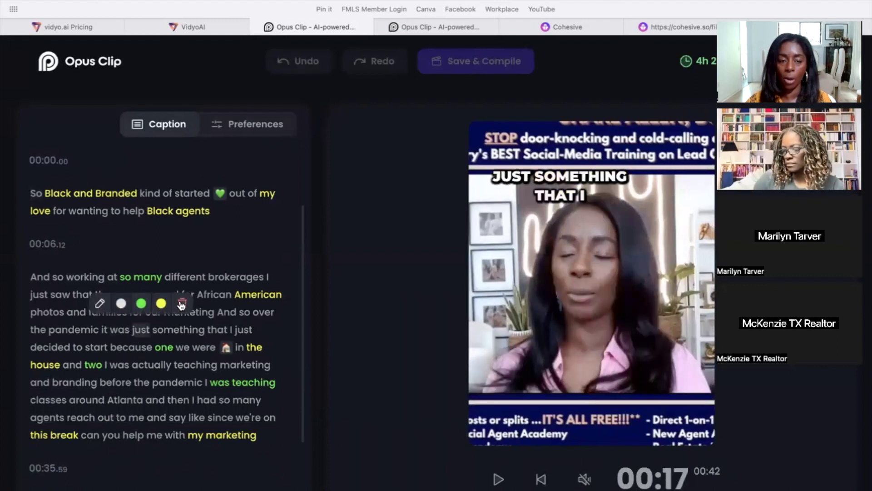
{"action": "left_click", "coordinate": [188, 373]}
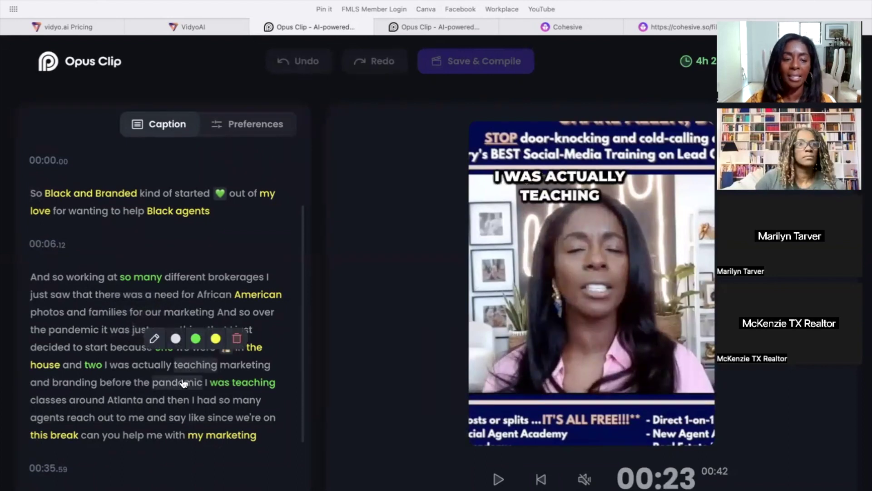
{"action": "scroll", "coordinate": [182, 380], "scroll_direction": "down", "scroll_amount": 2}
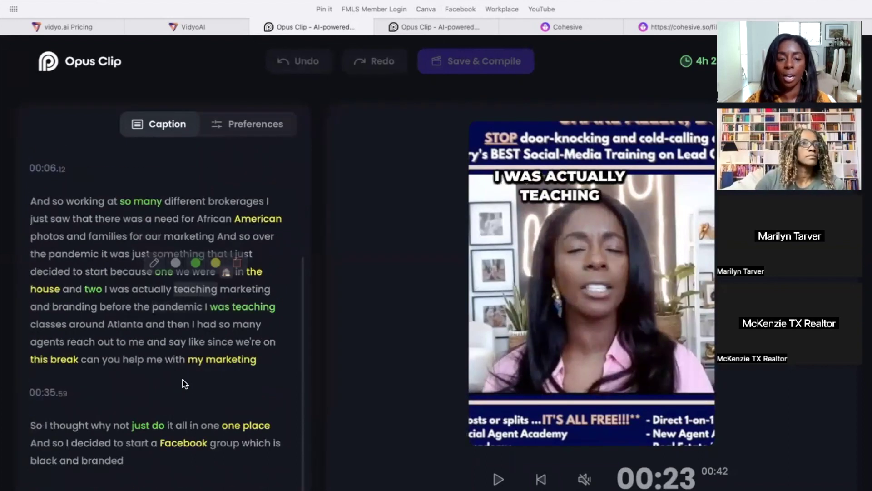
{"action": "left_click", "coordinate": [136, 326]}
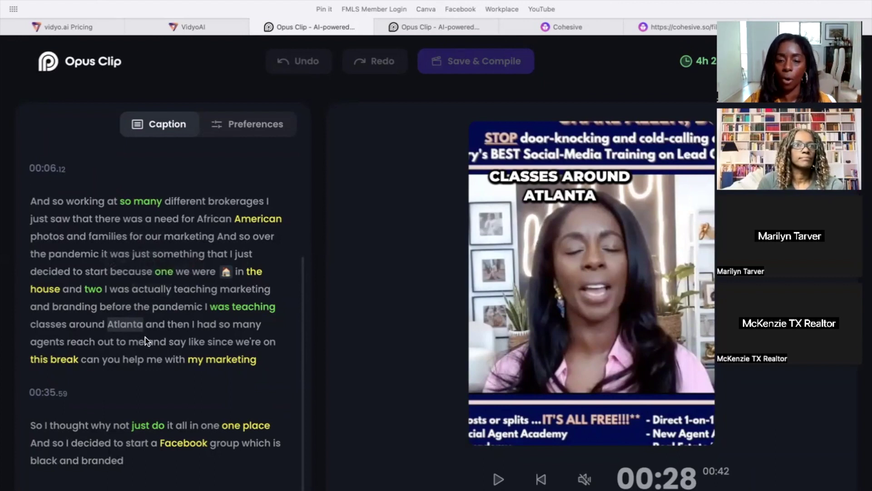
{"action": "mouse_move", "coordinate": [255, 363]}
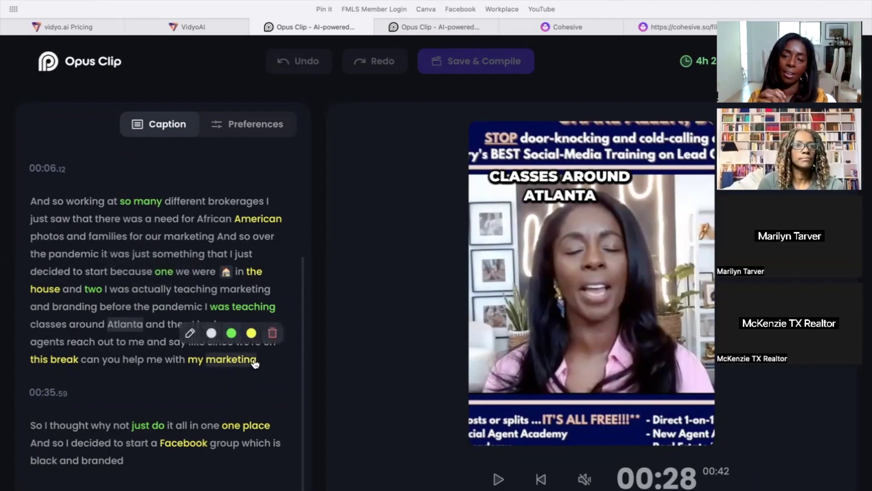